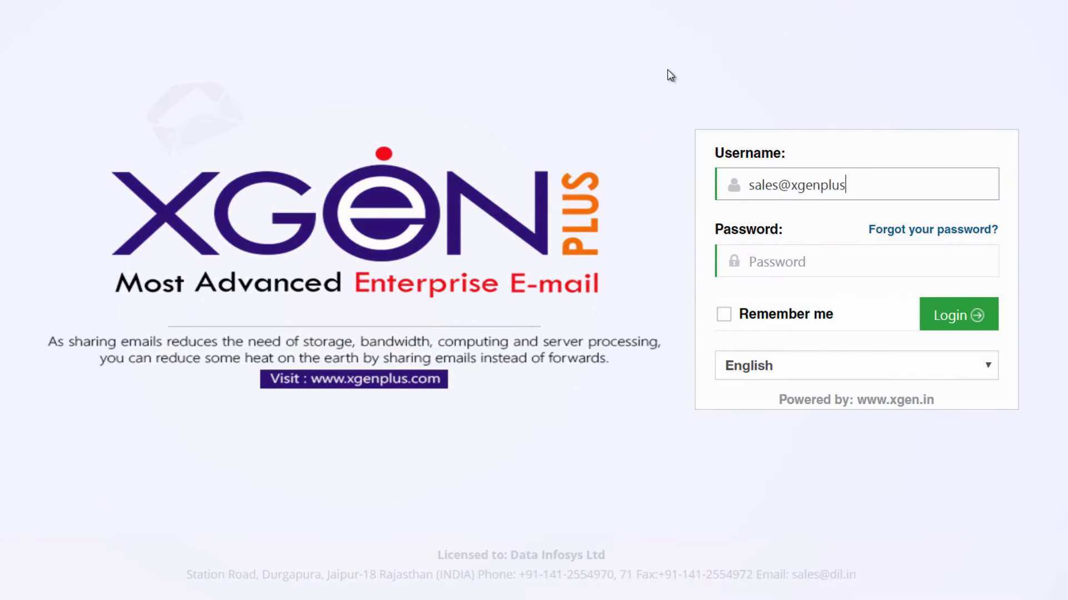
Sign in to XgenPlus with the xgenplus.com account and its password.
{"action": "type", "text": ".com"}
{"action": "left_click", "coordinate": [762, 267]}
{"action": "type", "text": "xgenplus1"}
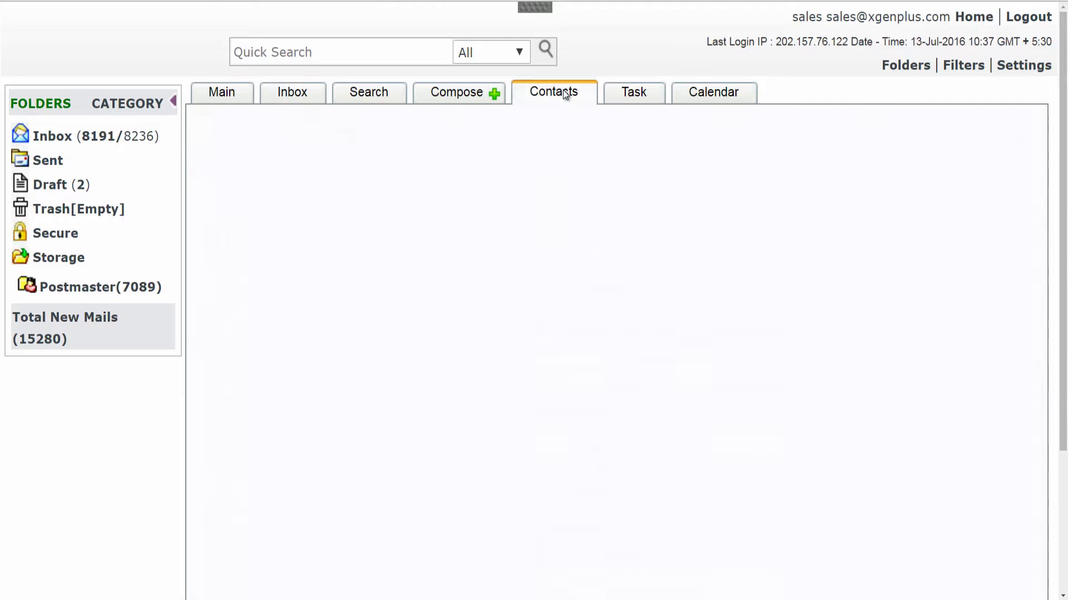
Add a new contact group named Client.
{"action": "left_click", "coordinate": [384, 164]}
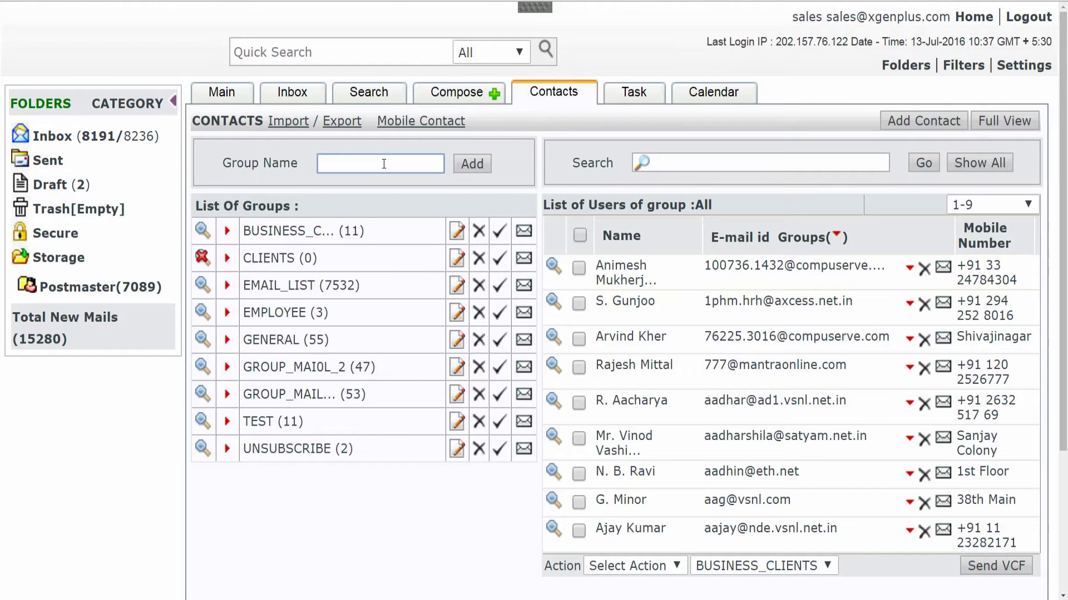
{"action": "type", "text": "Client"}
{"action": "left_click", "coordinate": [473, 166]}
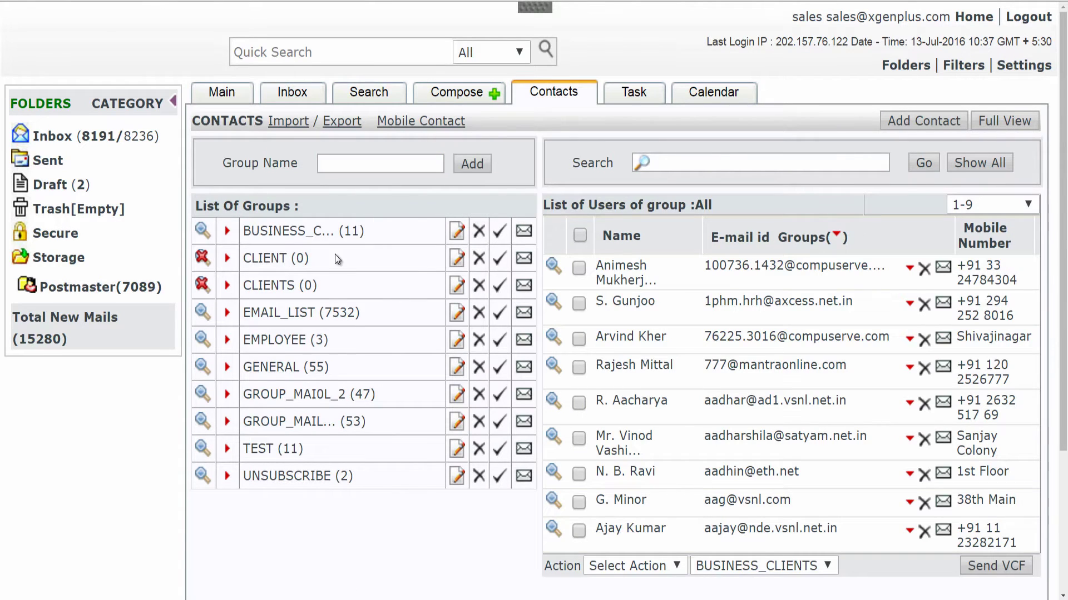
Review the blank new-contact form and leave it without saving.
{"action": "left_click", "coordinate": [692, 166]}
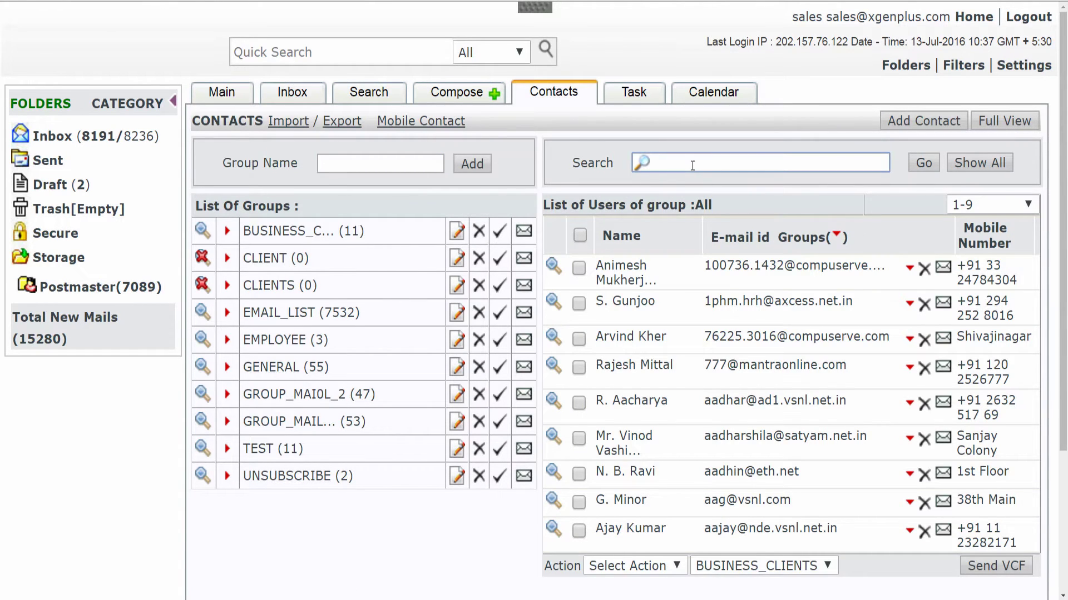
{"action": "left_click", "coordinate": [912, 120]}
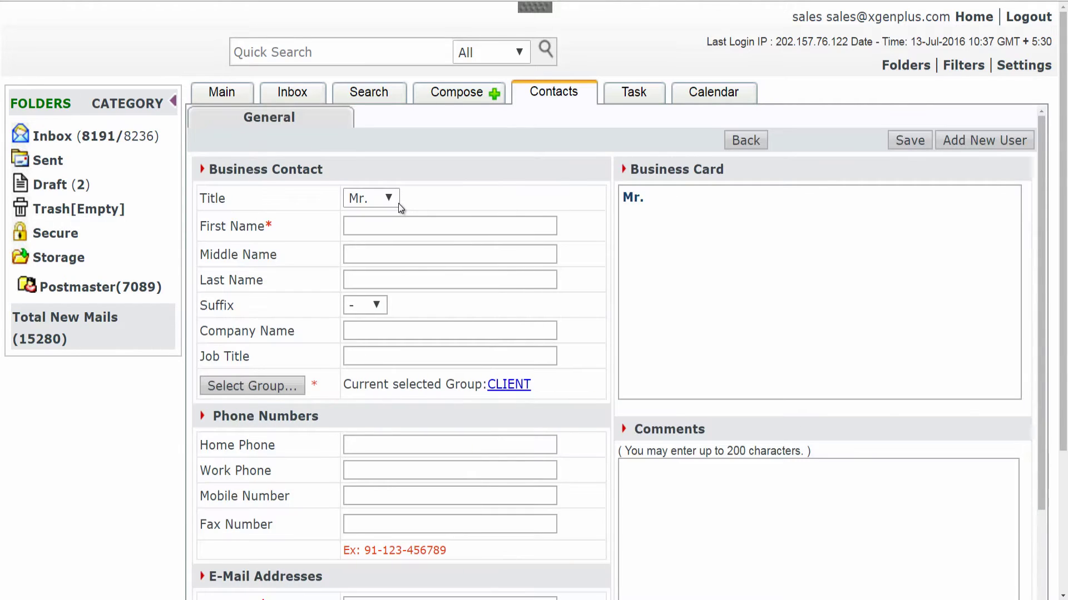
{"action": "scroll", "coordinate": [433, 411], "scroll_direction": "down", "scroll_amount": 5}
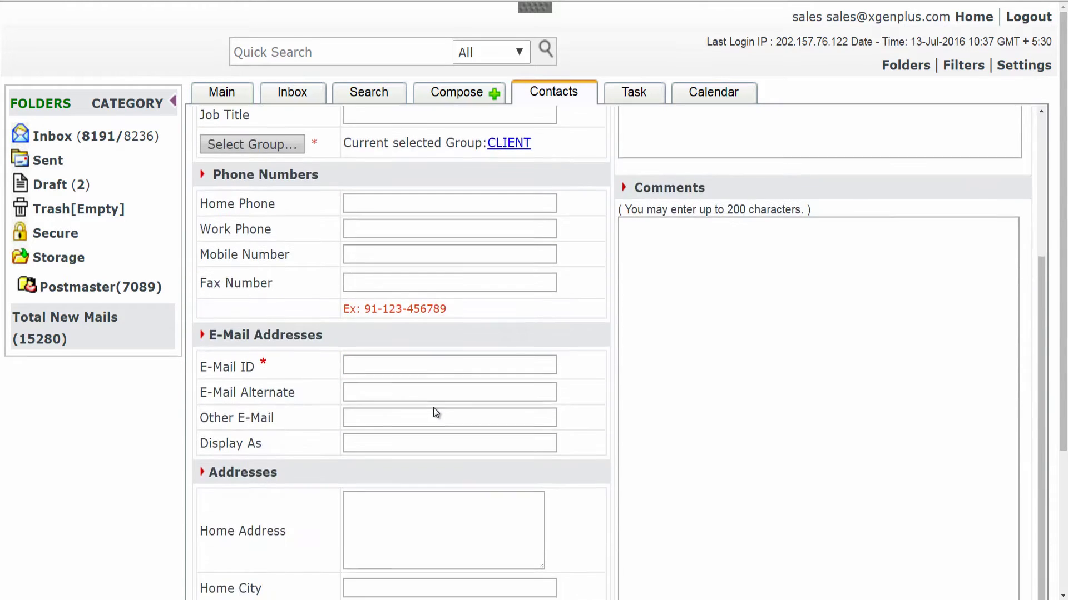
{"action": "scroll", "coordinate": [434, 409], "scroll_direction": "down", "scroll_amount": 6}
{"action": "scroll", "coordinate": [440, 397], "scroll_direction": "up", "scroll_amount": 6}
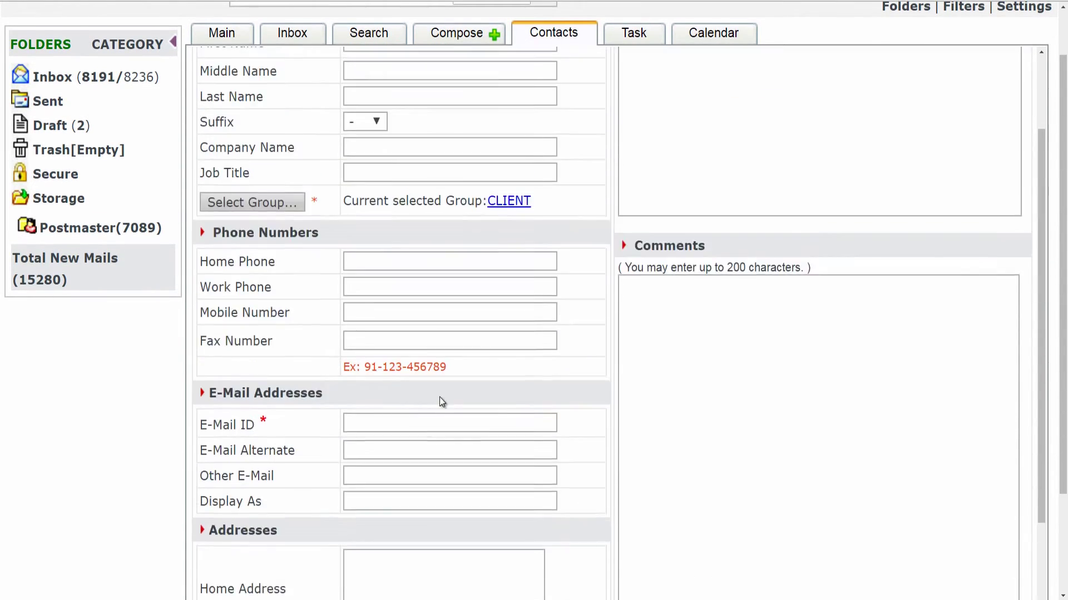
{"action": "scroll", "coordinate": [439, 395], "scroll_direction": "up", "scroll_amount": 4}
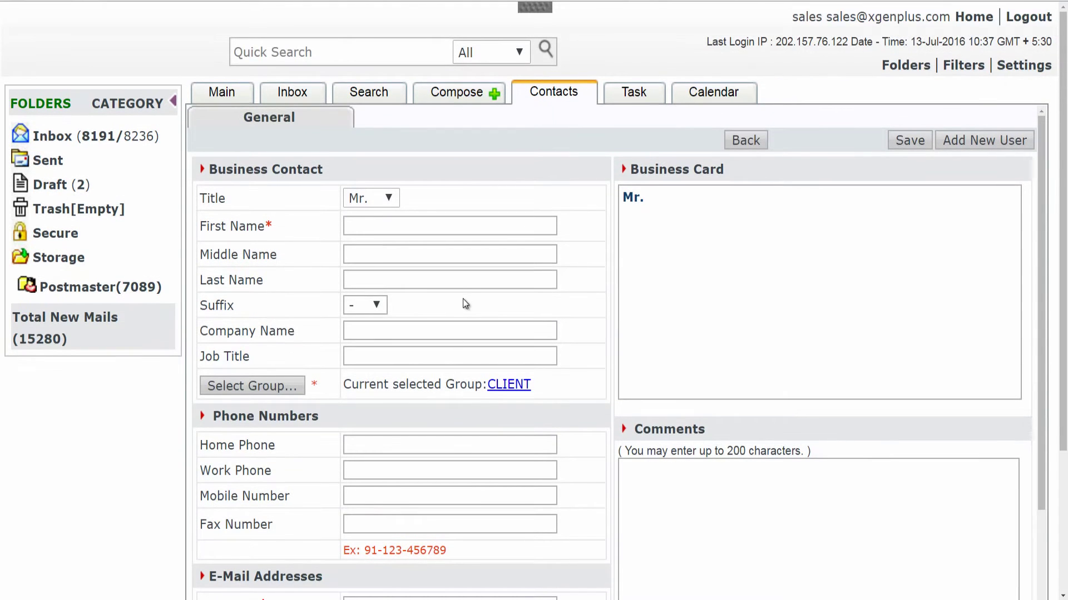
{"action": "left_click", "coordinate": [754, 142]}
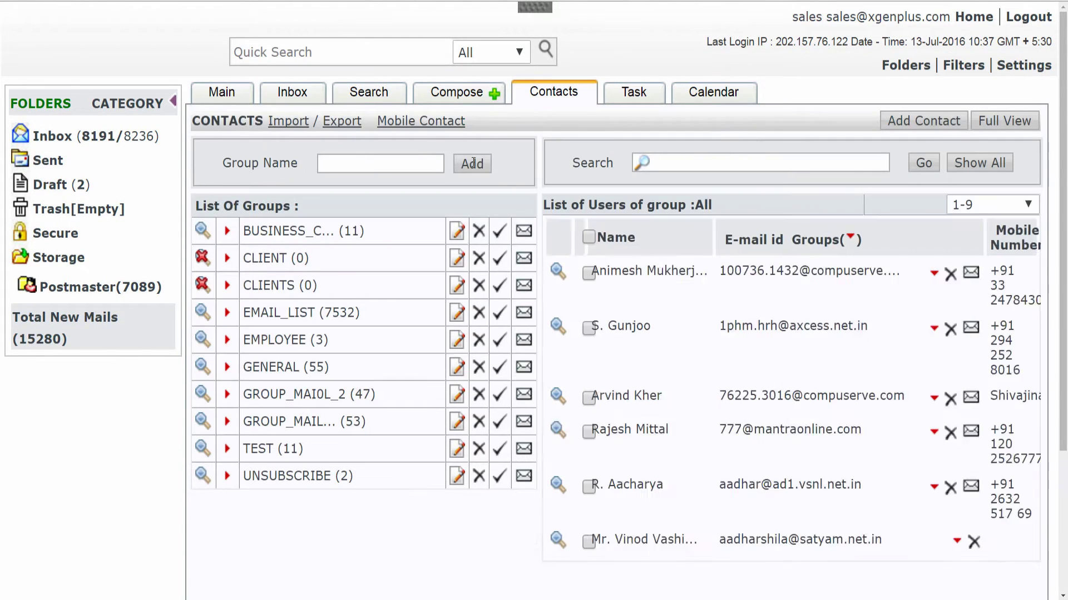
Open the address book import page and check the CSV's E-mail Address and Company Name columns.
{"action": "left_click", "coordinate": [288, 121]}
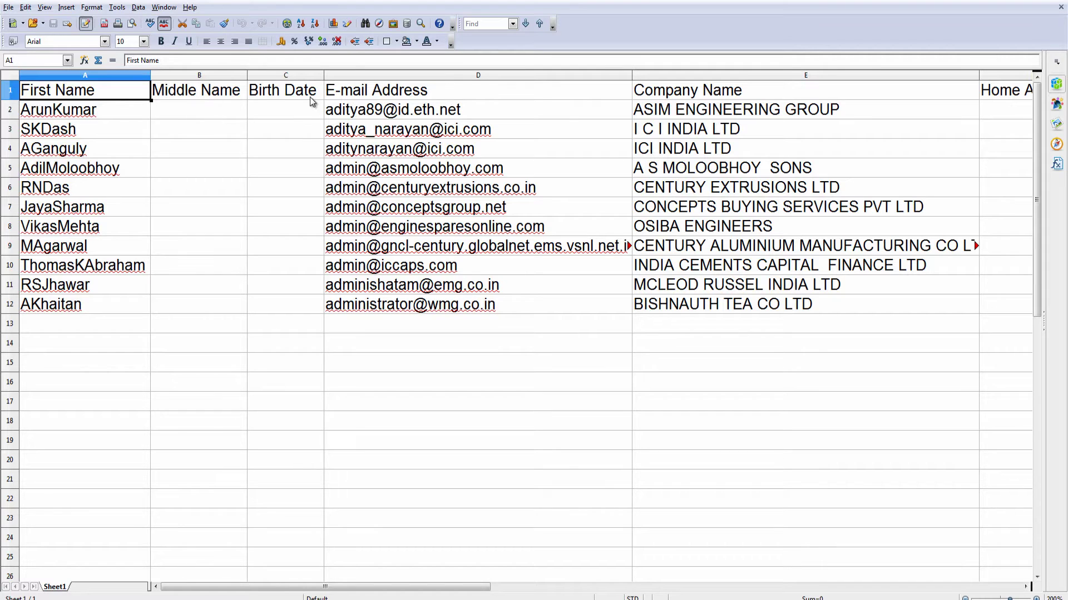
{"action": "left_click", "coordinate": [355, 94]}
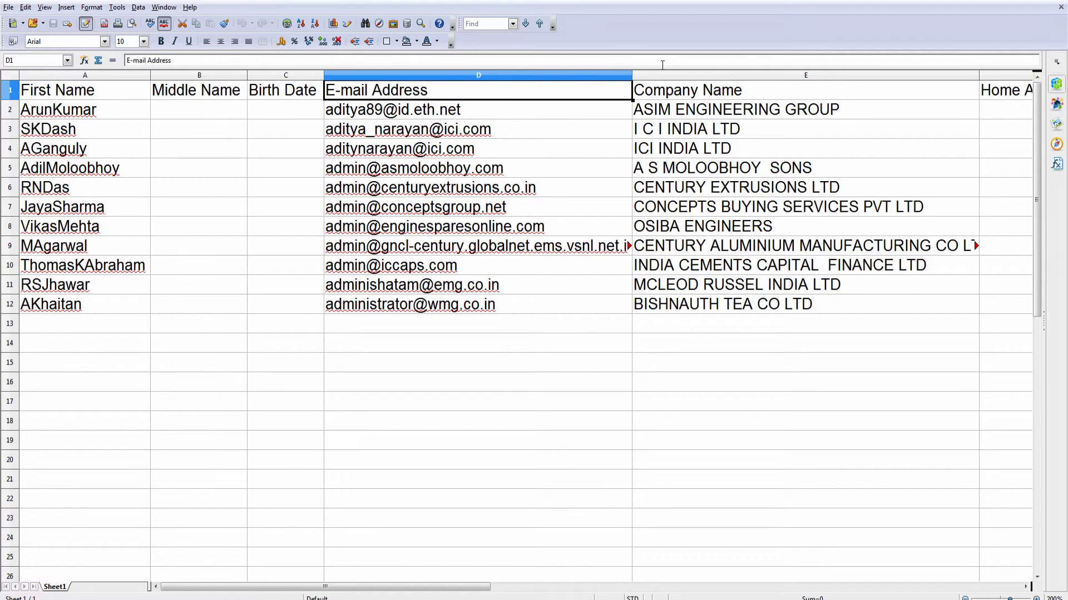
{"action": "left_click", "coordinate": [794, 78]}
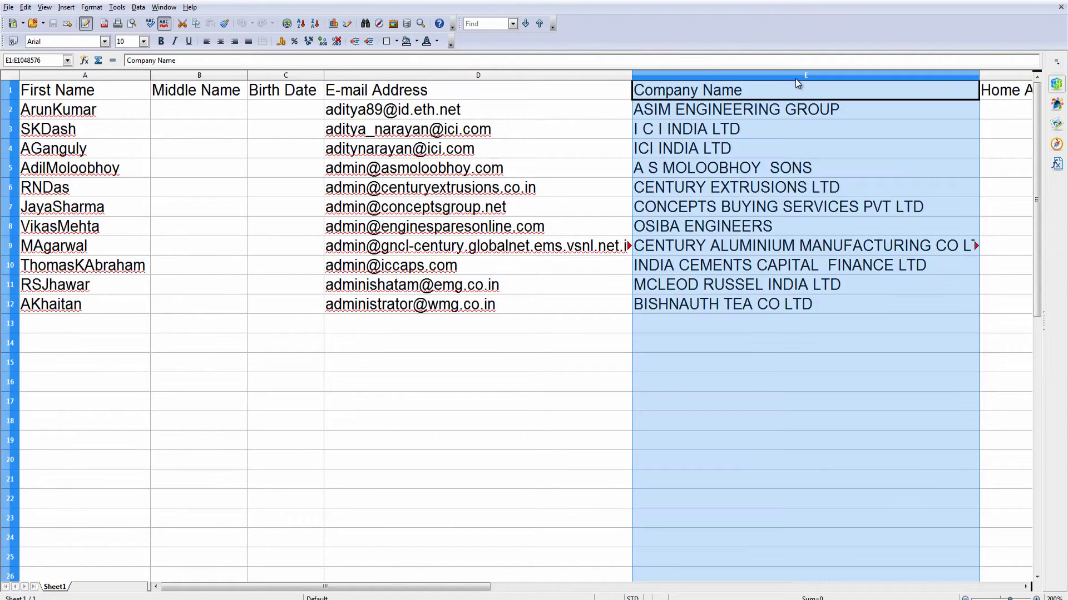
{"action": "left_click", "coordinate": [915, 84]}
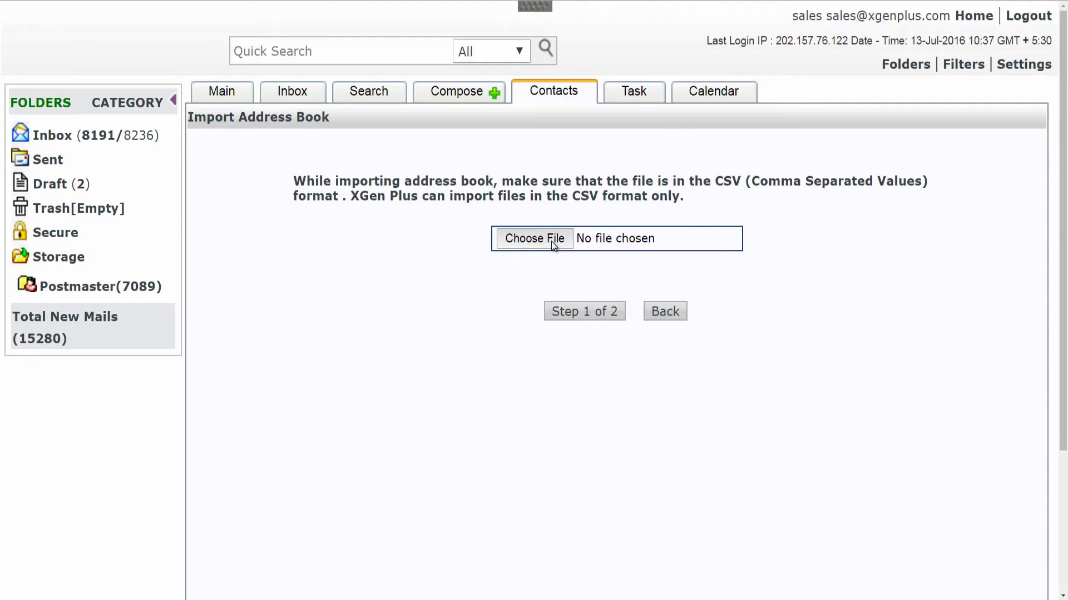
Import AddressBook (1).csv with matched headers into the CLIENT default group.
{"action": "left_click", "coordinate": [552, 242]}
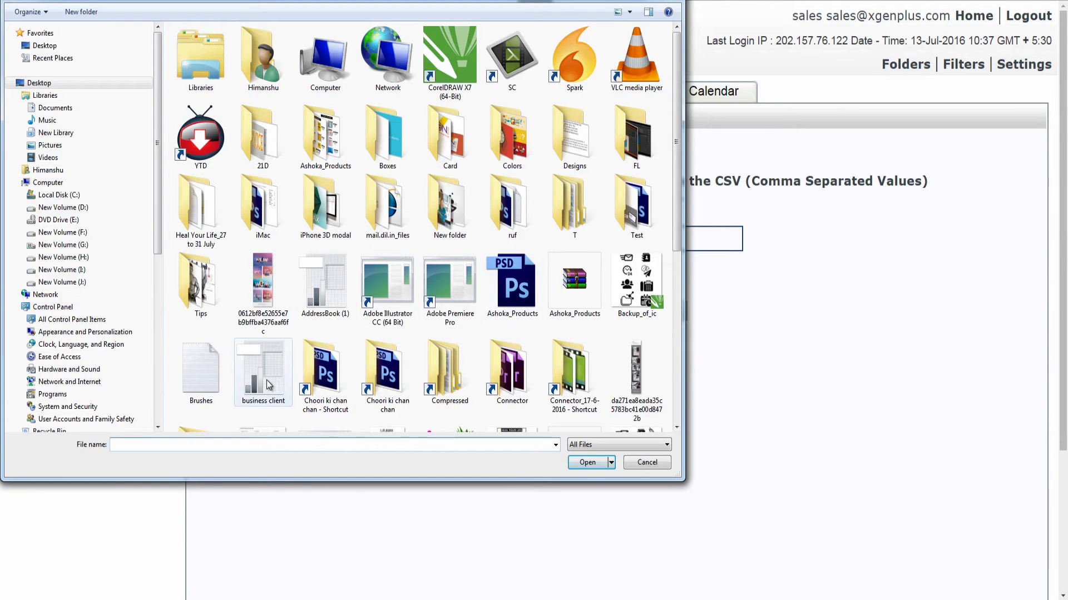
{"action": "left_click", "coordinate": [326, 285]}
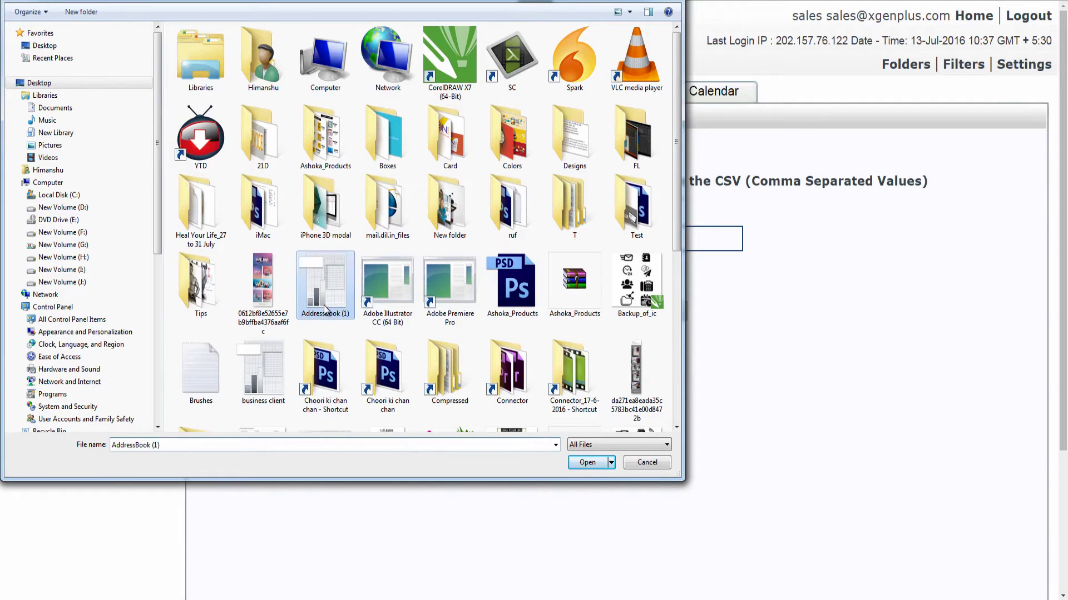
{"action": "left_click", "coordinate": [586, 462]}
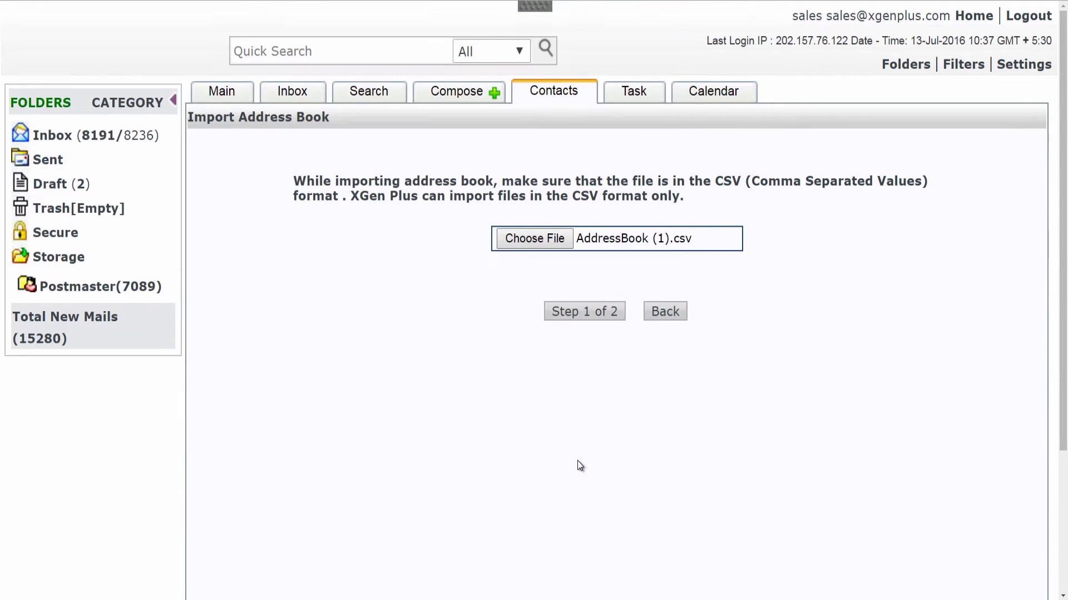
{"action": "left_click", "coordinate": [609, 312]}
{"action": "scroll", "coordinate": [309, 91], "scroll_direction": "down", "scroll_amount": 2}
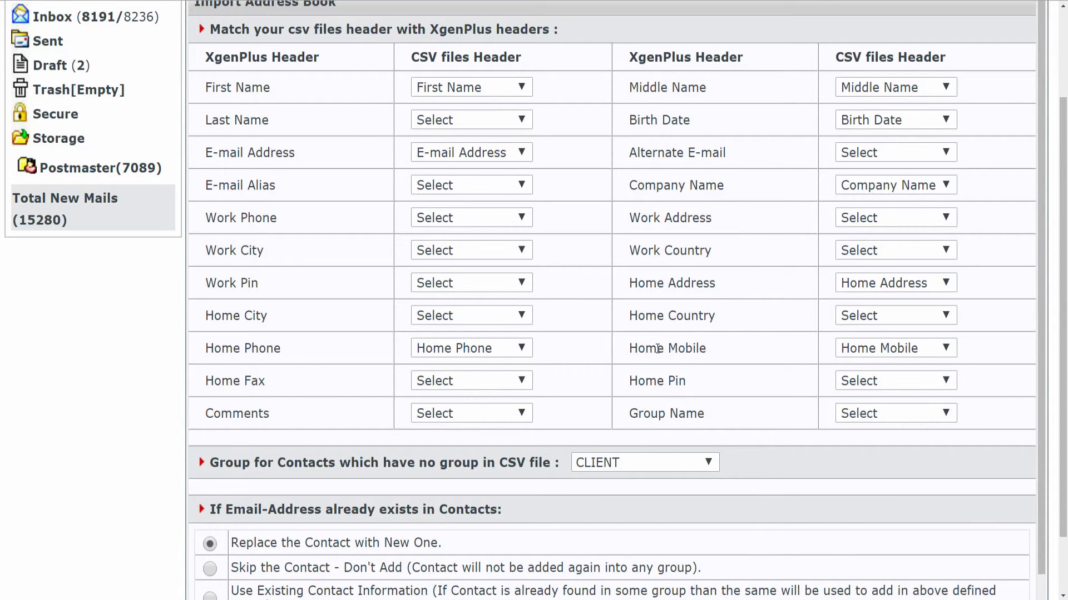
{"action": "scroll", "coordinate": [658, 349], "scroll_direction": "down", "scroll_amount": 3}
{"action": "left_click", "coordinate": [578, 514]}
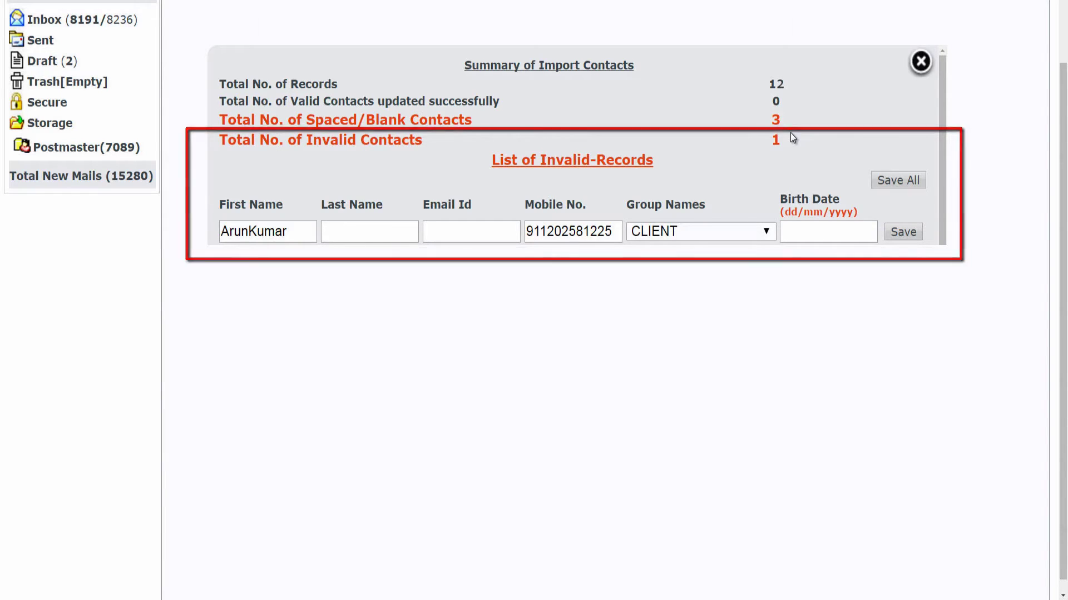
Close the import summary and list the 11 contacts now in the CLIENT group.
{"action": "left_click", "coordinate": [920, 61]}
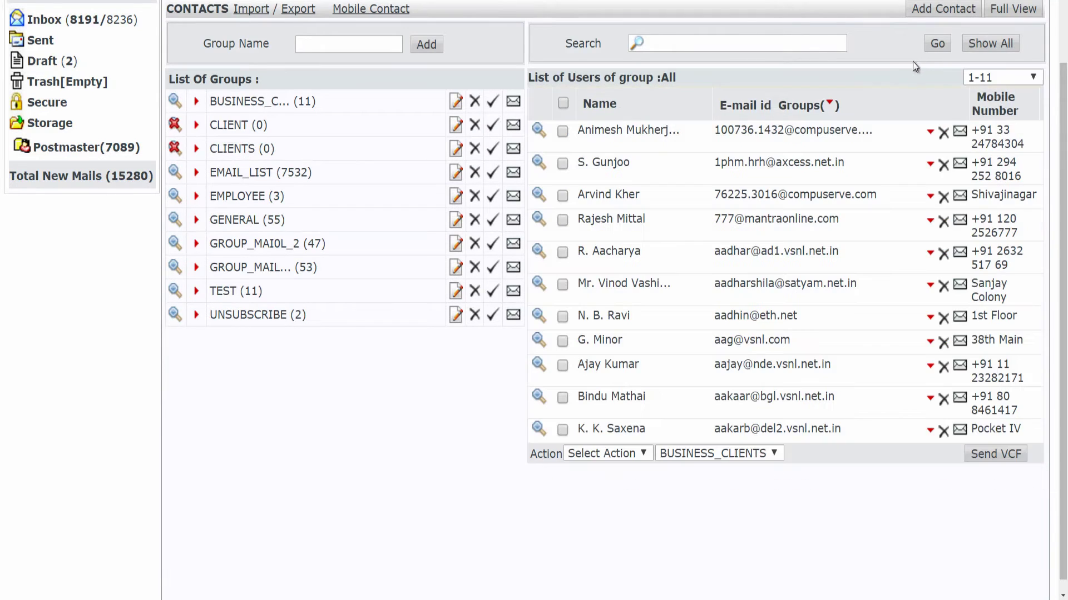
{"action": "left_click", "coordinate": [245, 128]}
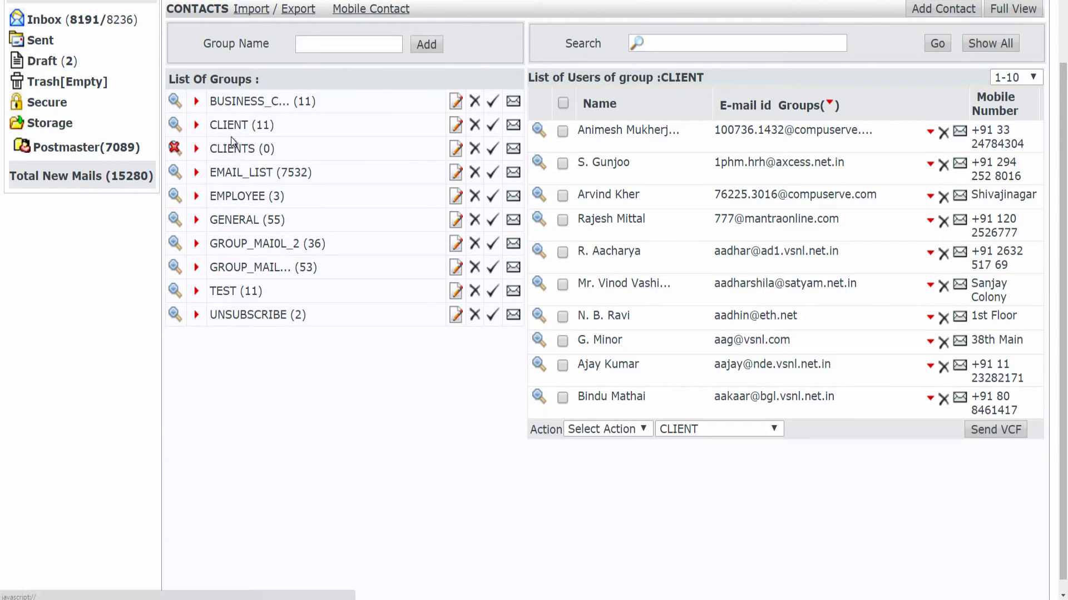
{"action": "scroll", "coordinate": [281, 147], "scroll_direction": "up", "scroll_amount": 3}
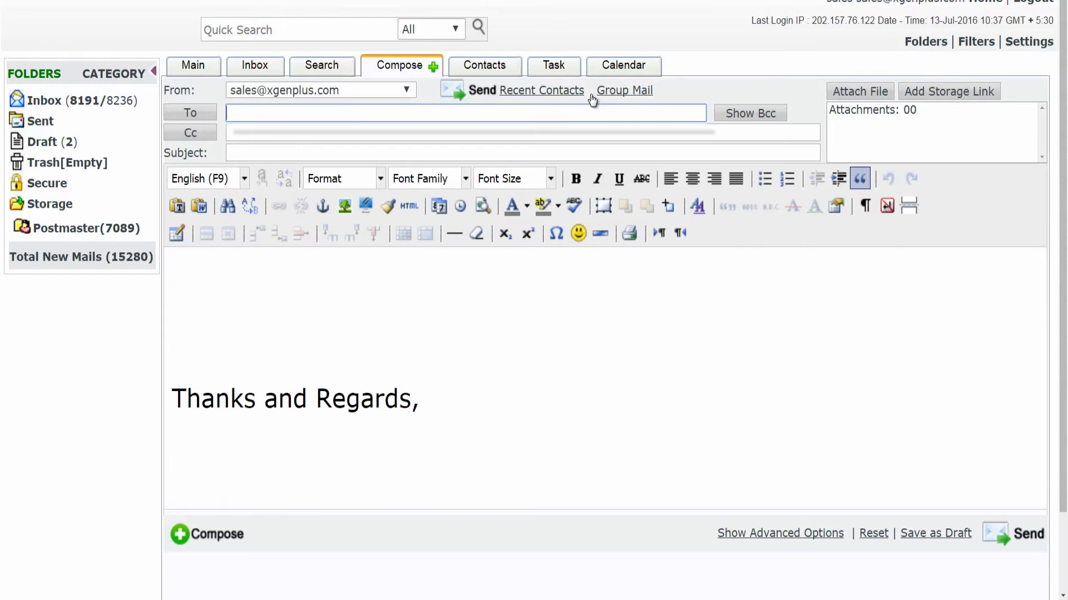
Address a group mail to CLIENT with subject 'Get rid from the primitive method of emaiiing'.
{"action": "left_click", "coordinate": [645, 93]}
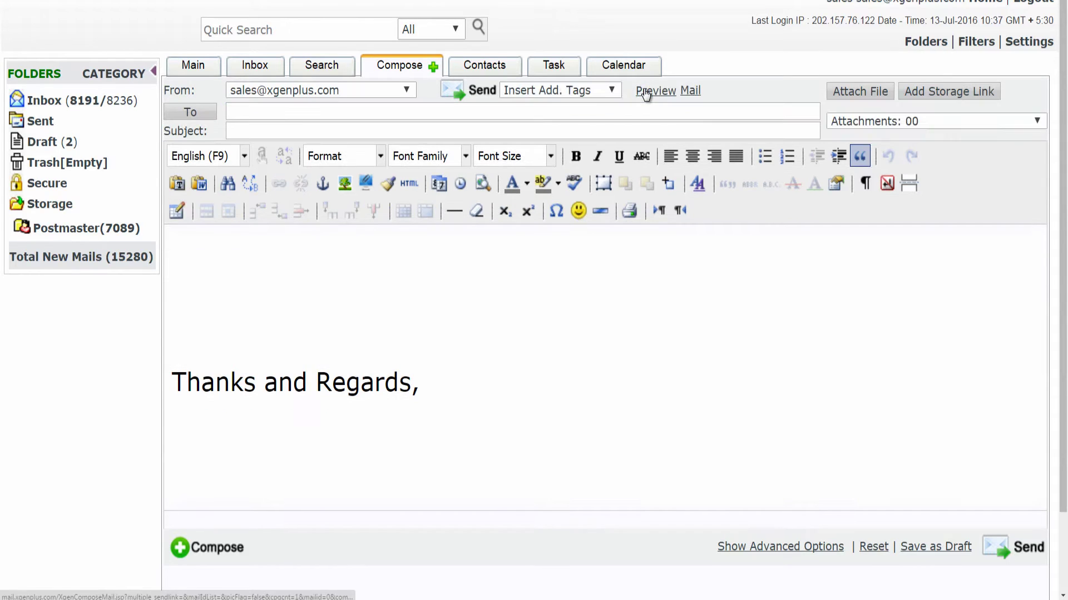
{"action": "left_click", "coordinate": [309, 111]}
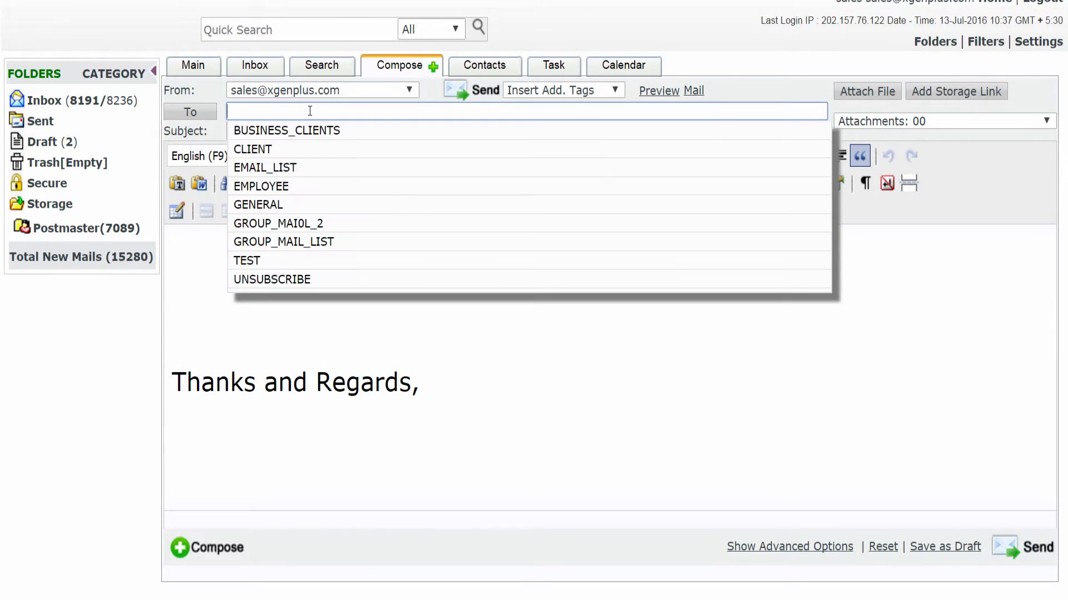
{"action": "left_click", "coordinate": [306, 149]}
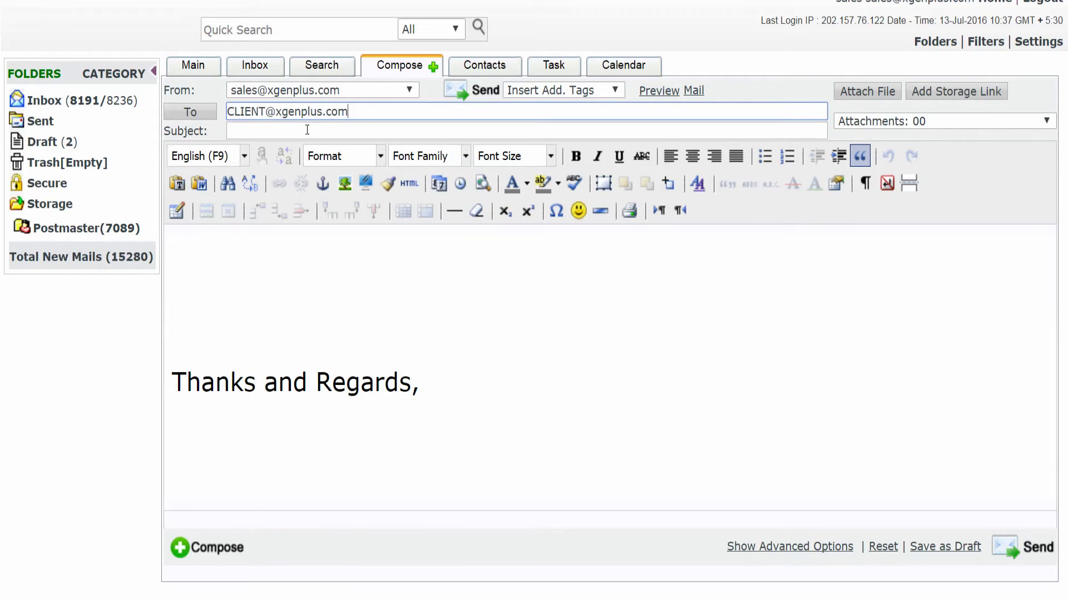
{"action": "left_click", "coordinate": [307, 130]}
{"action": "type", "text": "Get ri"}
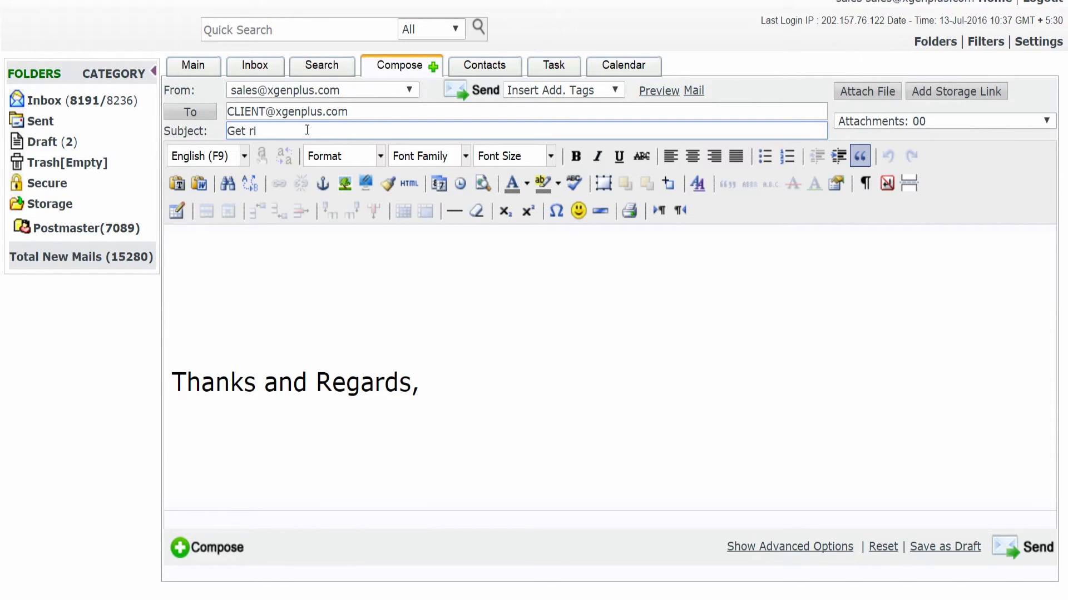
{"action": "type", "text": "d from the primitive method of emai"}
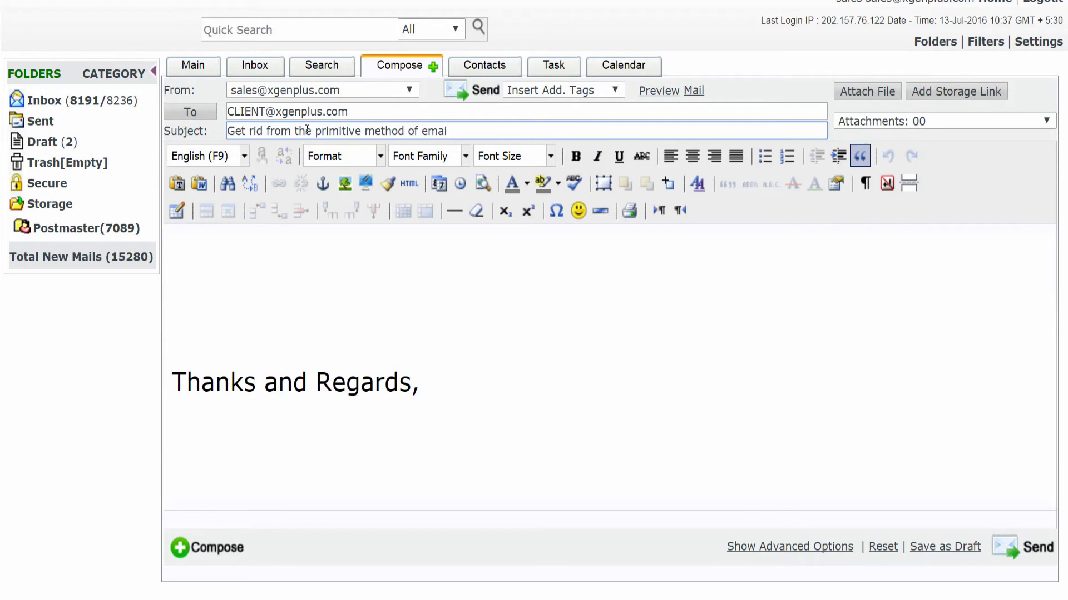
{"action": "type", "text": "iing"}
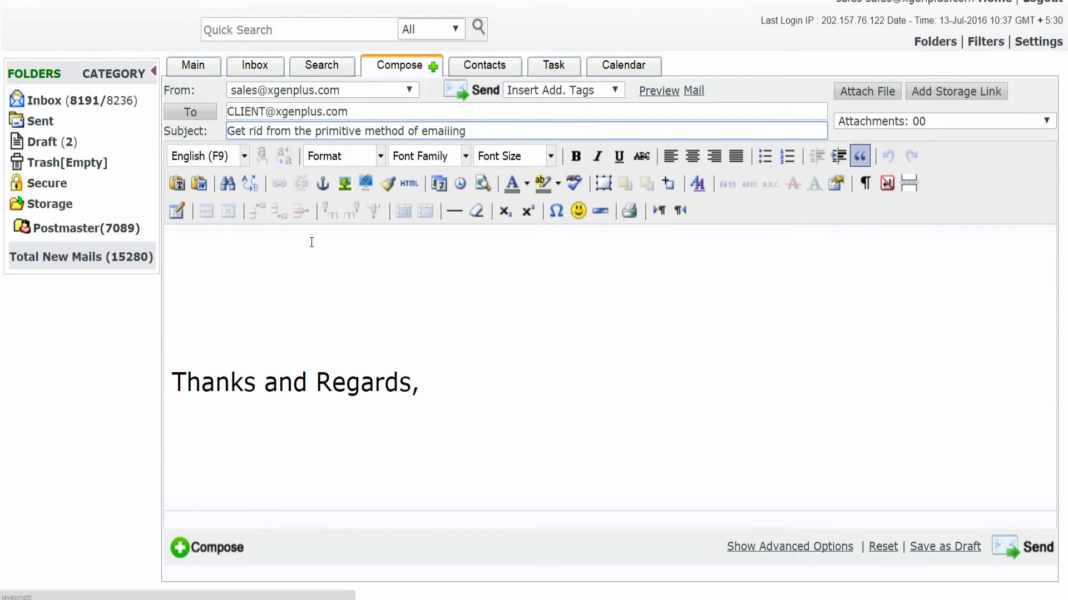
Write 'Hello [[FIRST_NAME]]' in the body with 'Greetings!!' on the next line.
{"action": "left_click", "coordinate": [327, 234]}
{"action": "type", "text": "Hello"}
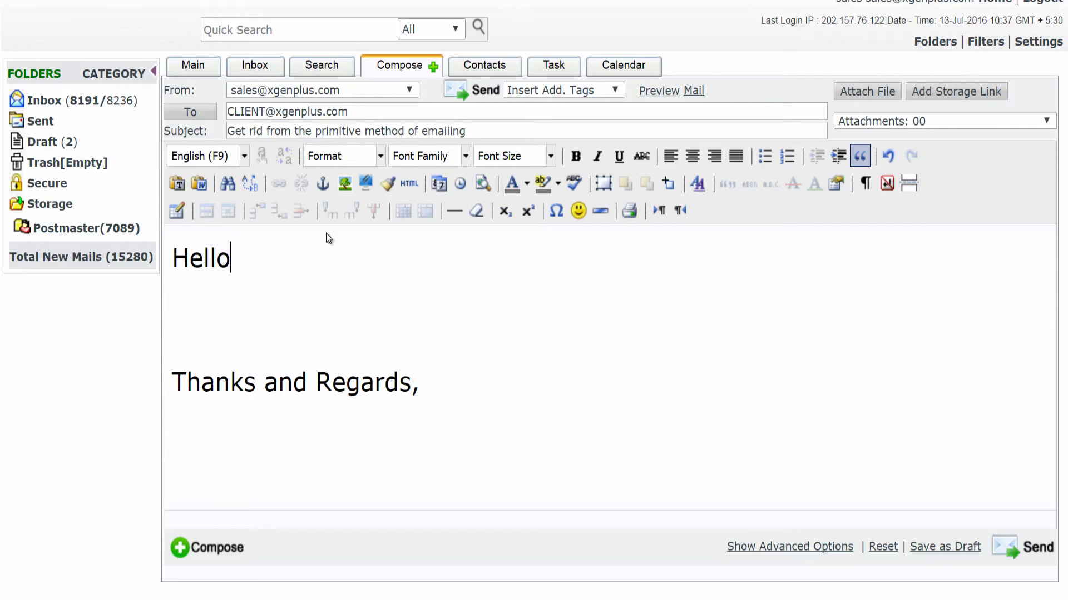
{"action": "left_click", "coordinate": [565, 90]}
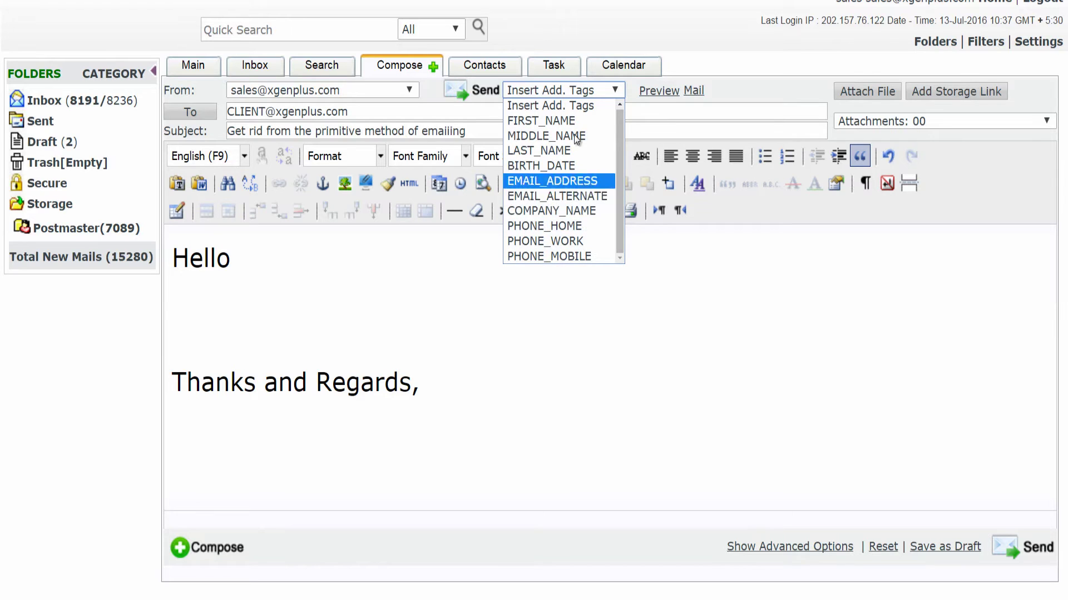
{"action": "left_click", "coordinate": [565, 121]}
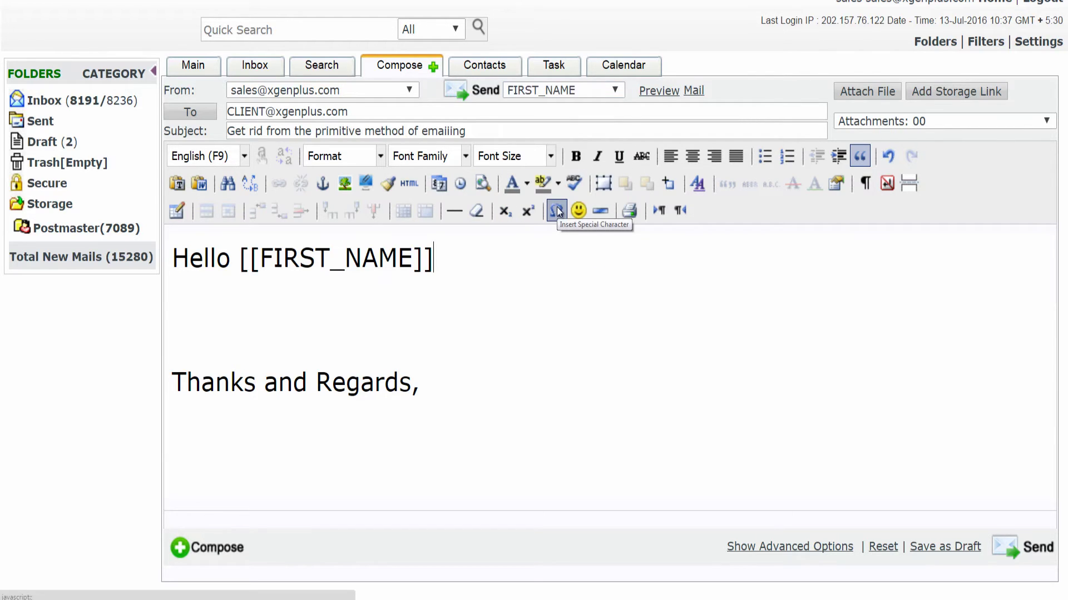
{"action": "key", "text": "Return"}
{"action": "type", "text": "G"}
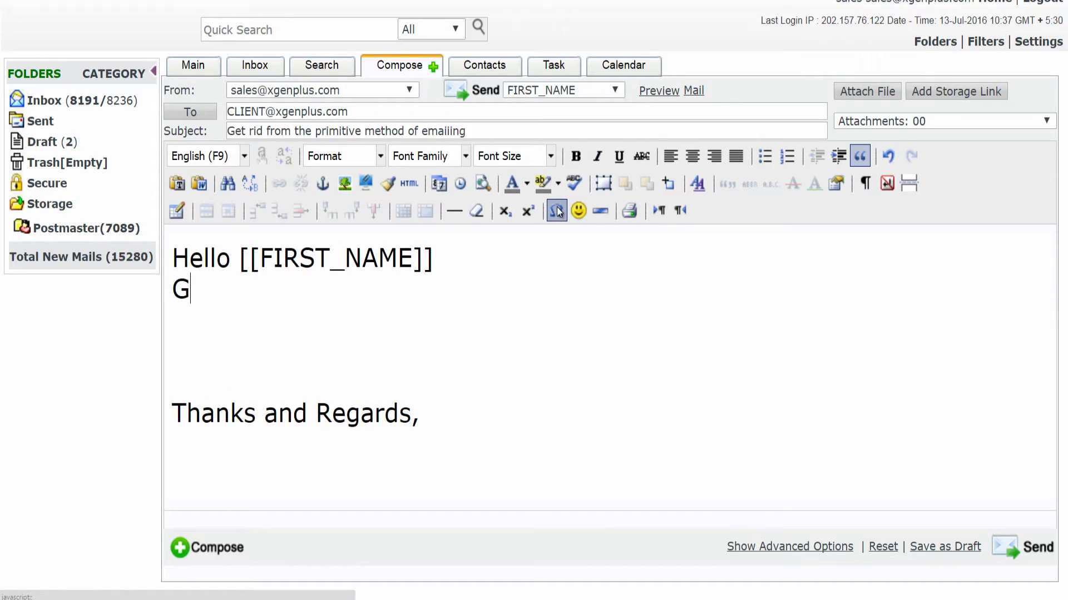
{"action": "type", "text": "reetings!!"}
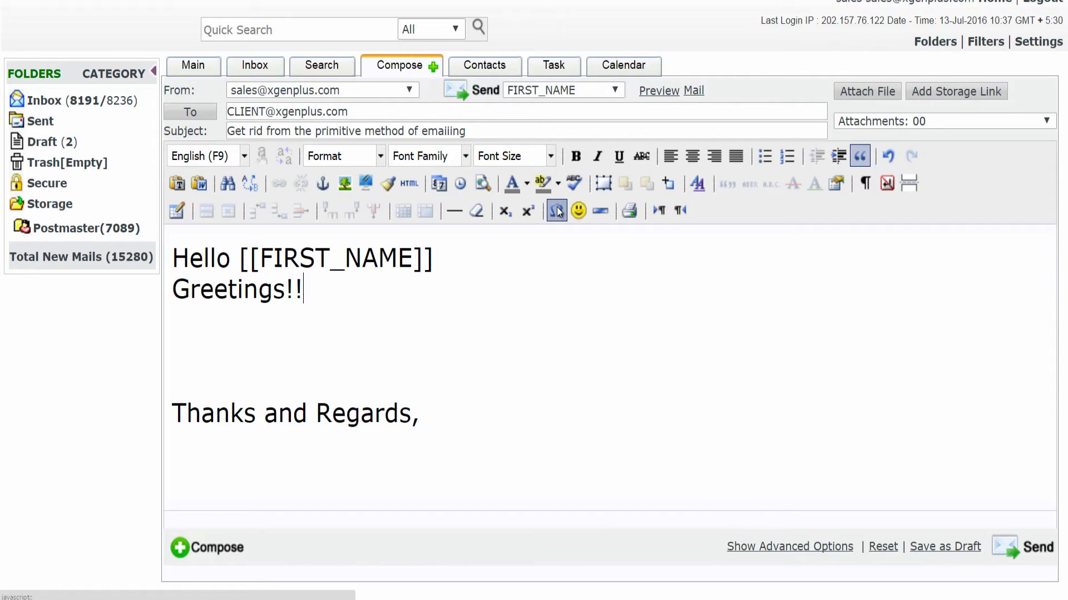
{"action": "left_click", "coordinate": [558, 211]}
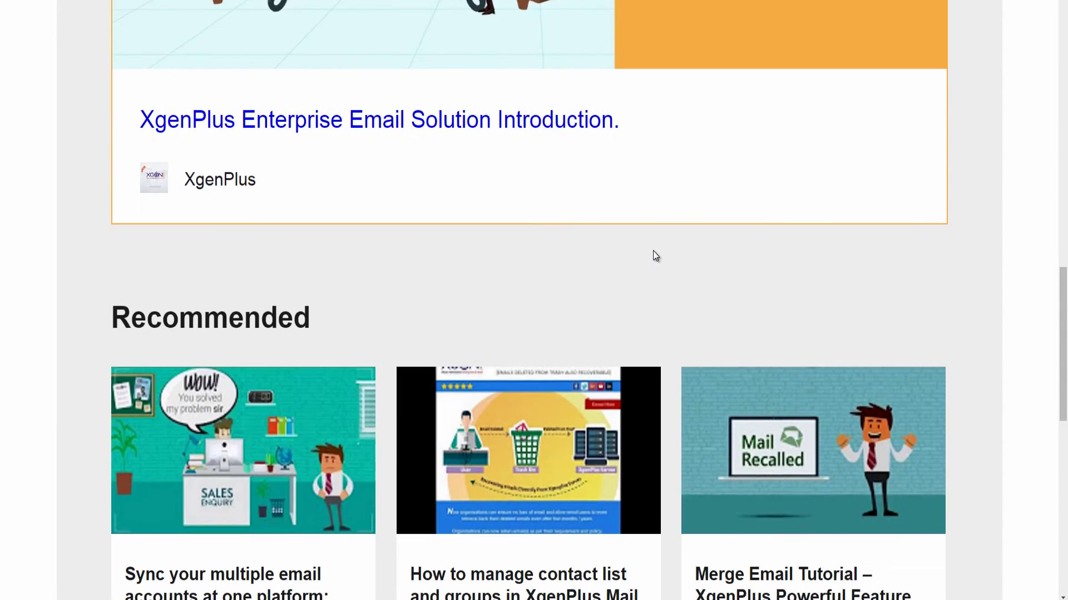
{"action": "scroll", "coordinate": [655, 256], "scroll_direction": "down", "scroll_amount": 5}
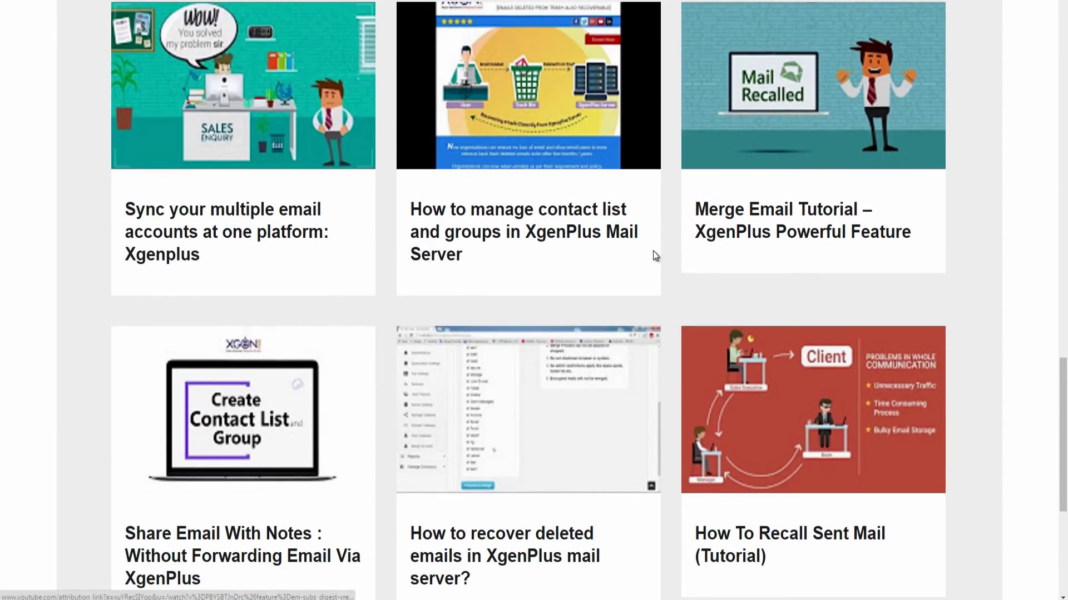
{"action": "scroll", "coordinate": [655, 256], "scroll_direction": "down", "scroll_amount": 3}
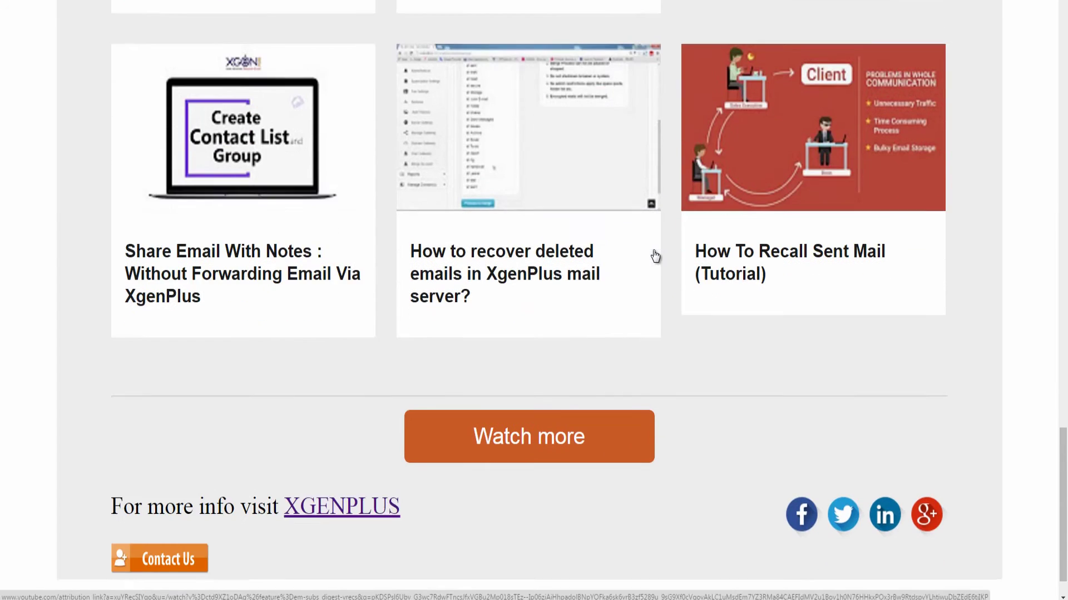
{"action": "scroll", "coordinate": [655, 256], "scroll_direction": "up", "scroll_amount": 10}
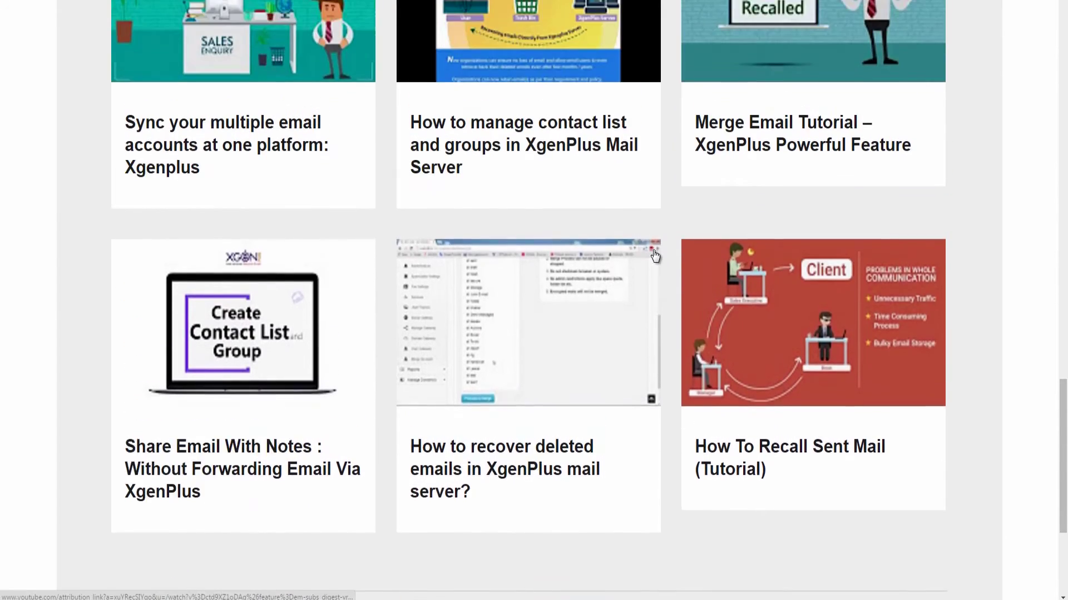
{"action": "scroll", "coordinate": [655, 256], "scroll_direction": "up", "scroll_amount": 10}
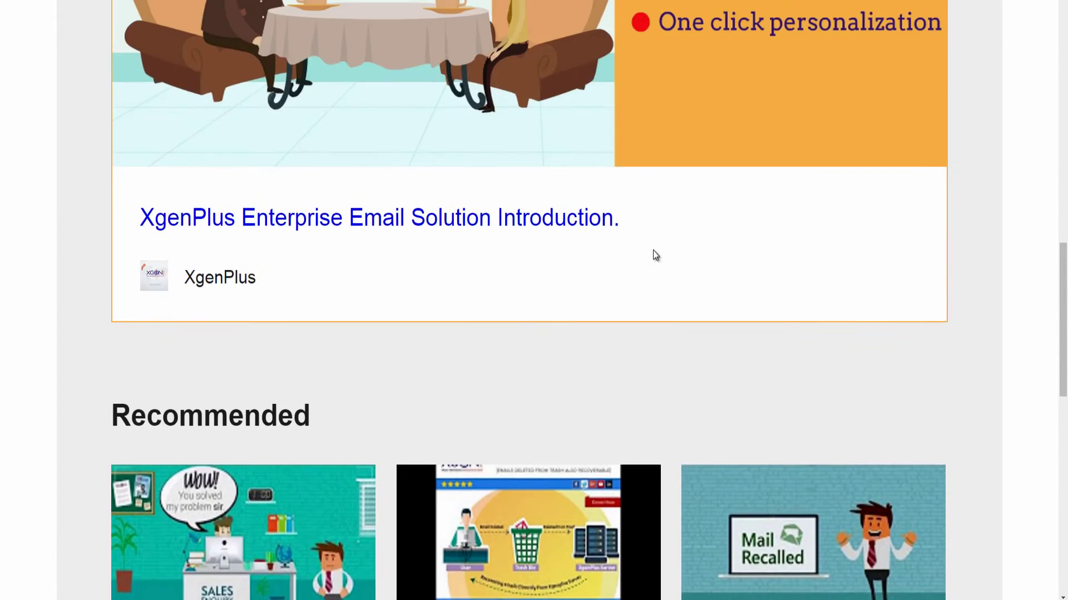
{"action": "scroll", "coordinate": [655, 255], "scroll_direction": "up", "scroll_amount": 10}
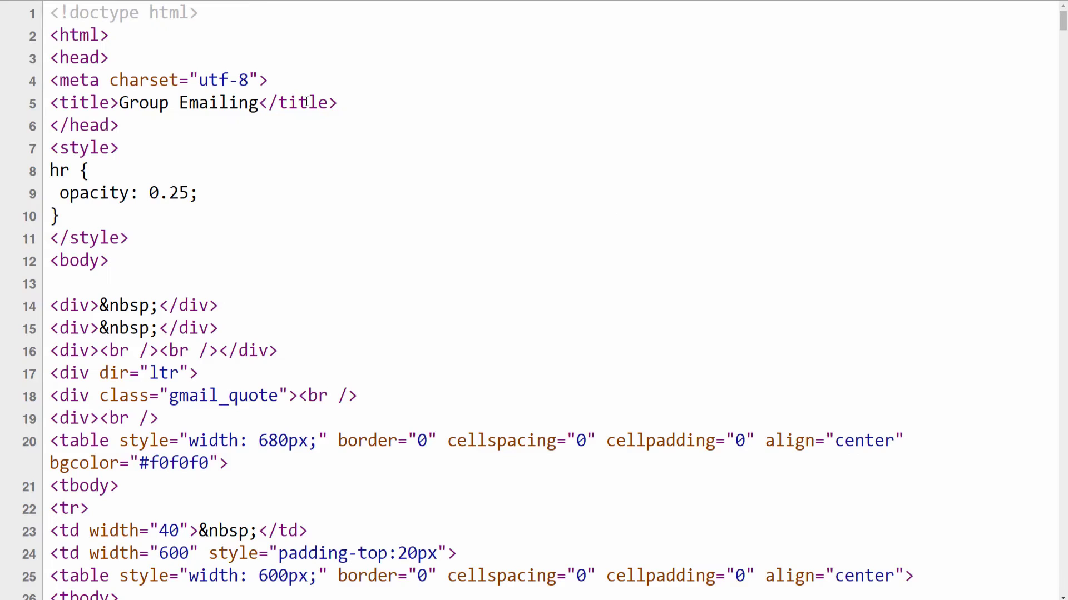
Select the entire Group Emailing HTML source in the text editor.
{"action": "key", "text": "ctrl+a"}
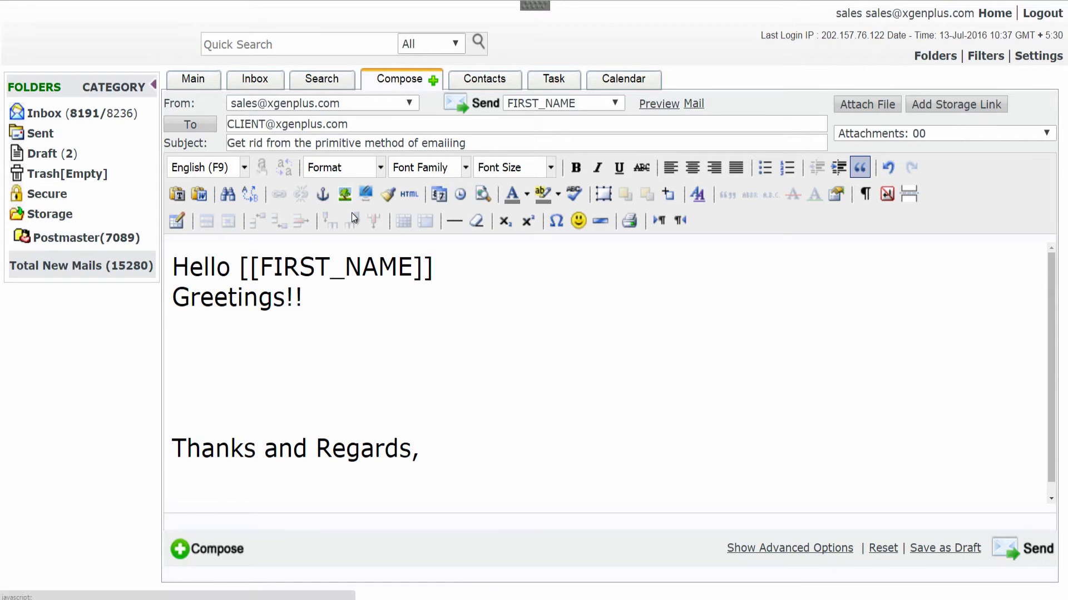
Replace the three empty placeholder lines in the HTML source with the copied newsletter and apply it.
{"action": "left_click", "coordinate": [411, 198]}
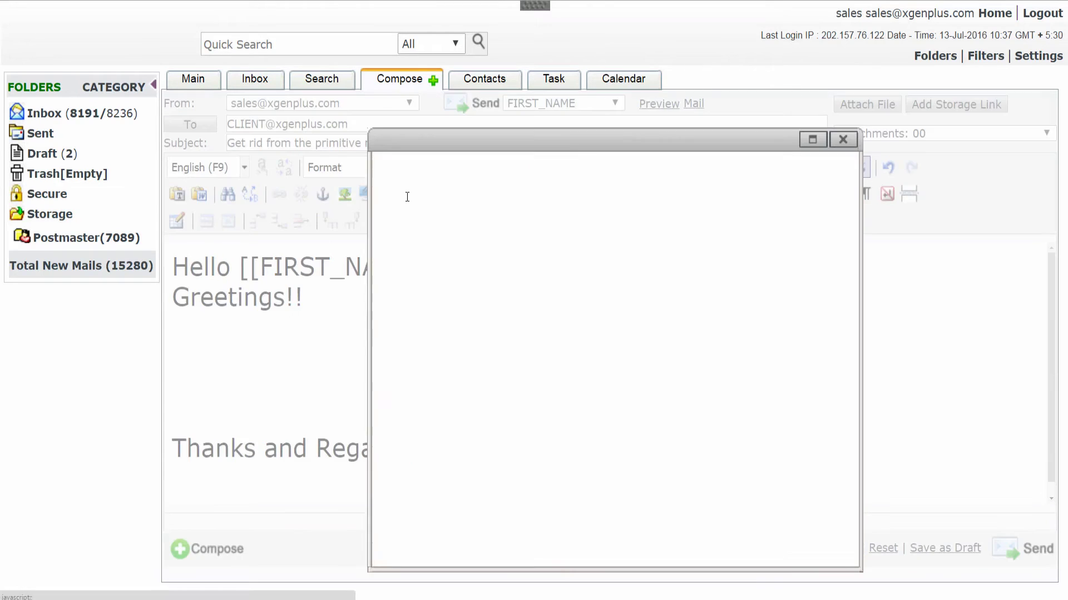
{"action": "left_click_drag", "start_coordinate": [503, 258], "coordinate": [382, 233]}
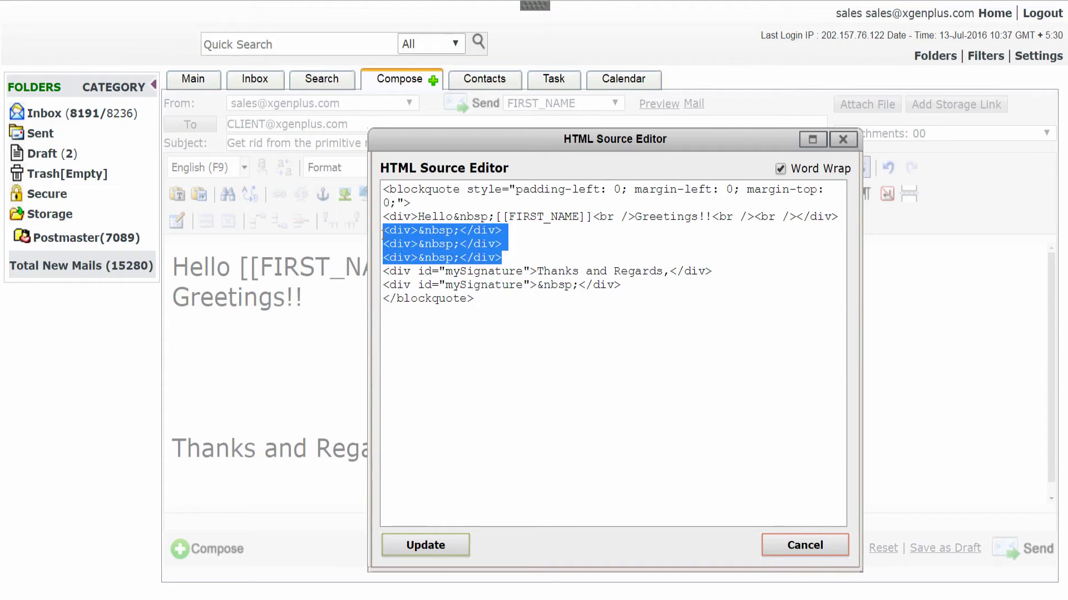
{"action": "key", "text": "ctrl+v"}
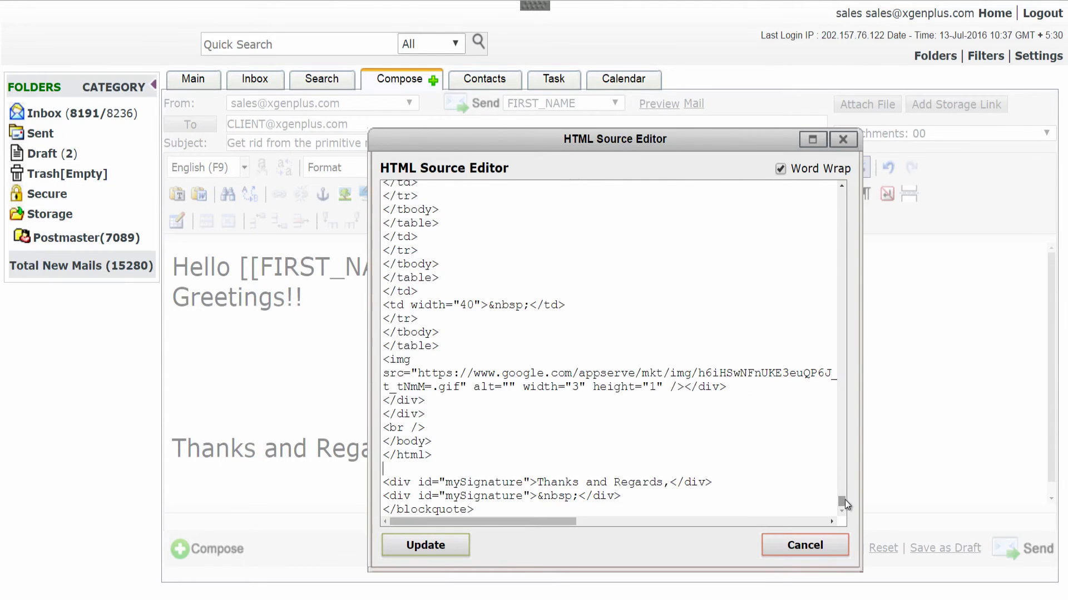
{"action": "left_click_drag", "start_coordinate": [841, 501], "coordinate": [807, 207]}
{"action": "left_click", "coordinate": [426, 546]}
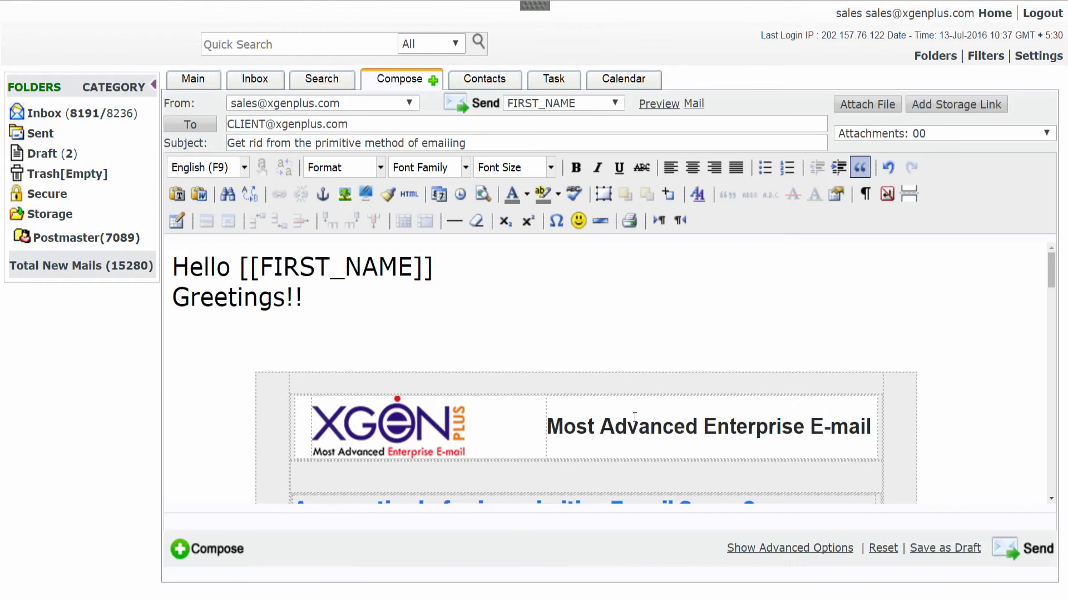
{"action": "scroll", "coordinate": [635, 417], "scroll_direction": "down", "scroll_amount": 5}
{"action": "scroll", "coordinate": [634, 417], "scroll_direction": "down", "scroll_amount": 8}
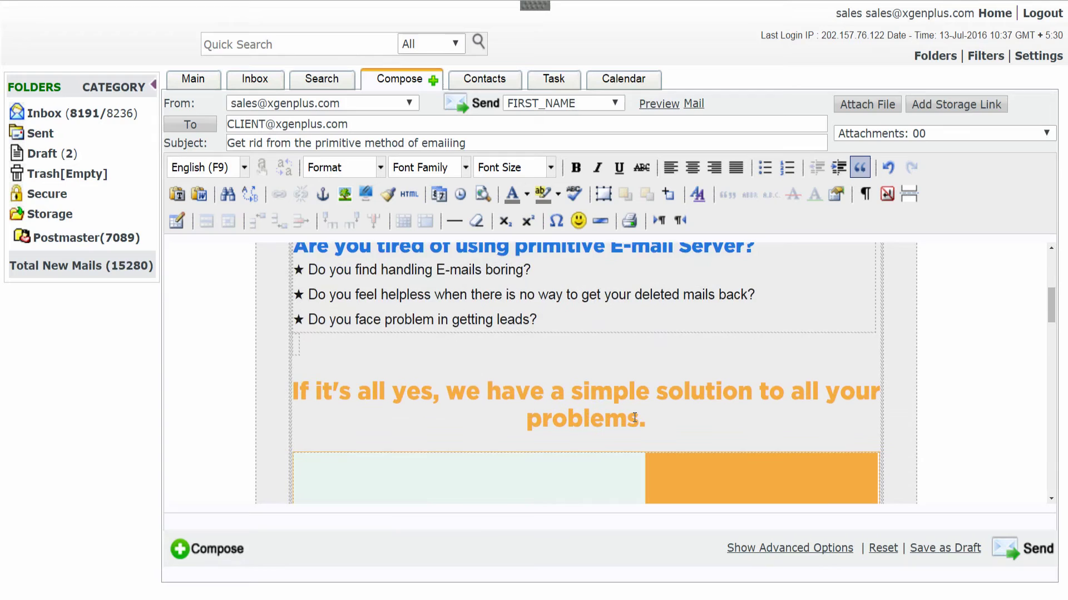
{"action": "scroll", "coordinate": [633, 417], "scroll_direction": "down", "scroll_amount": 8}
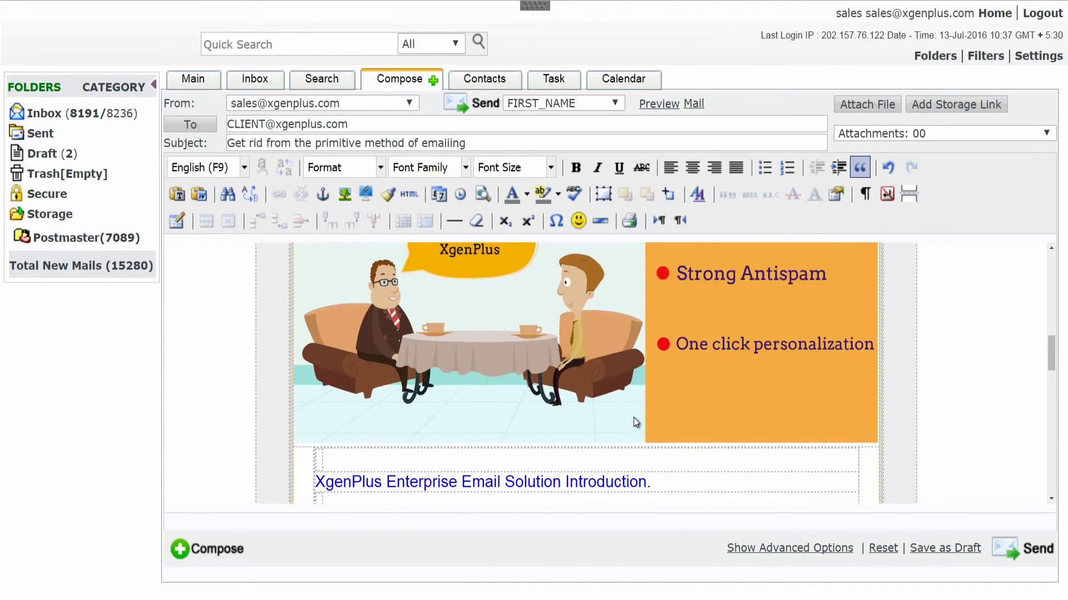
{"action": "scroll", "coordinate": [635, 422], "scroll_direction": "down", "scroll_amount": 8}
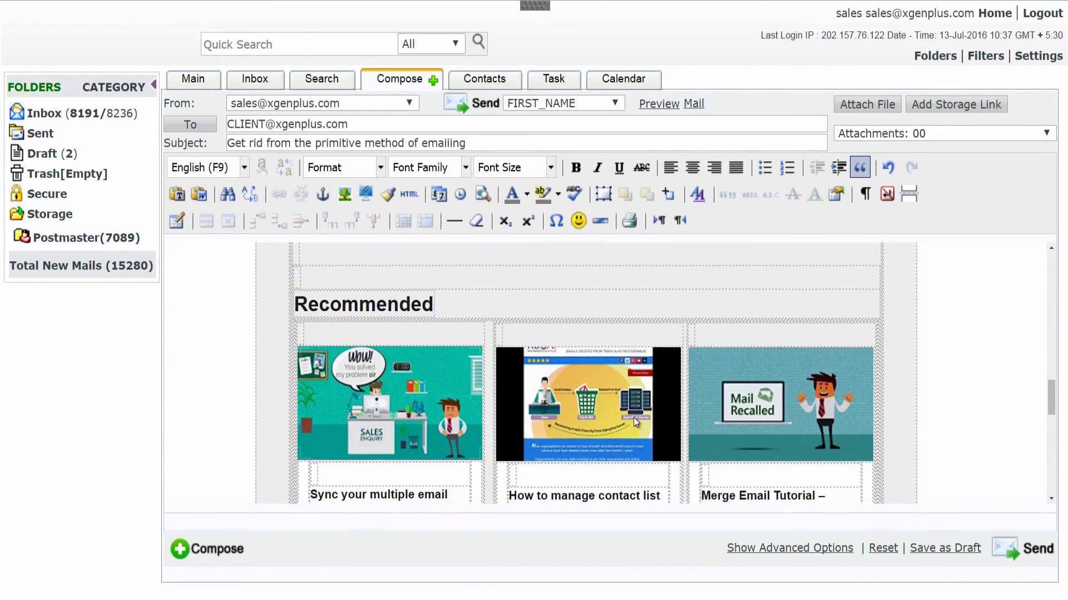
{"action": "scroll", "coordinate": [635, 420], "scroll_direction": "down", "scroll_amount": 8}
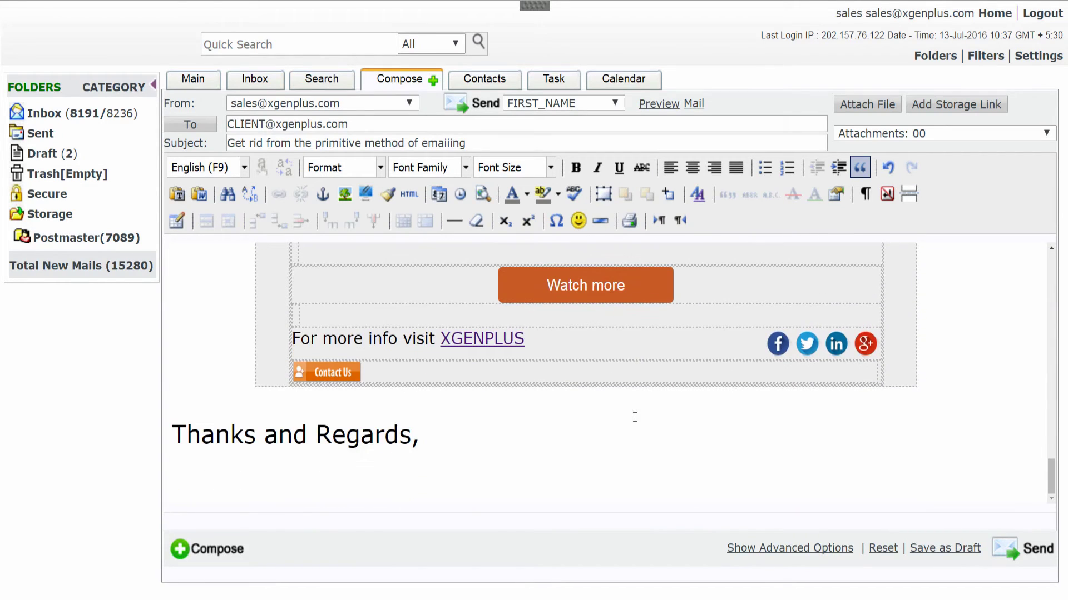
Add 'XgenPlus Team' on a new line under Thanks and Regards, then review the email.
{"action": "left_click", "coordinate": [454, 438]}
{"action": "key", "text": "Return"}
{"action": "type", "text": "XgenPlu"}
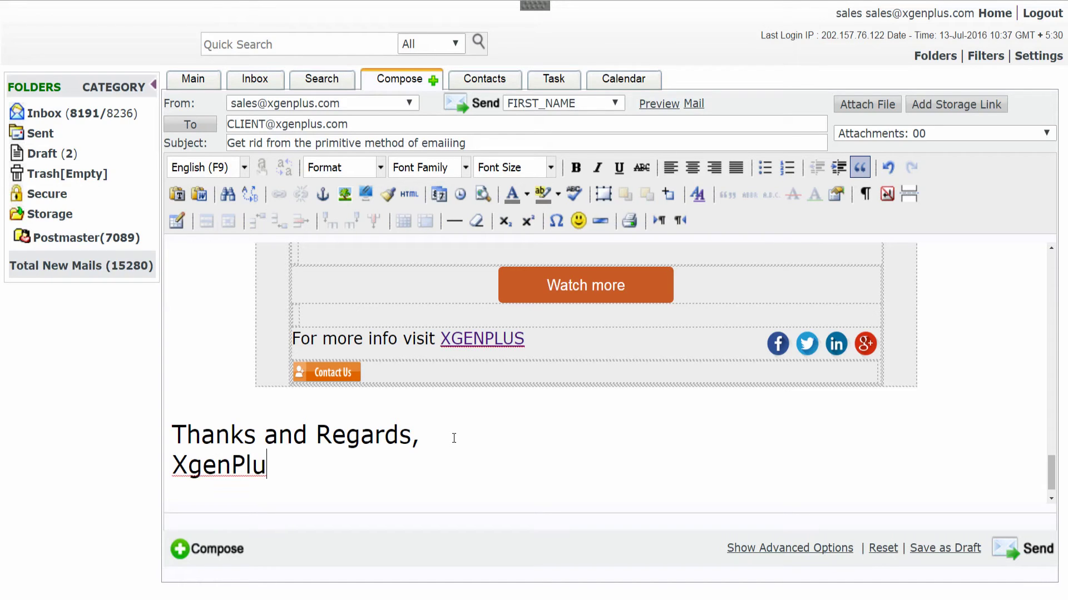
{"action": "type", "text": "s Team"}
{"action": "scroll", "coordinate": [509, 424], "scroll_direction": "up", "scroll_amount": 2}
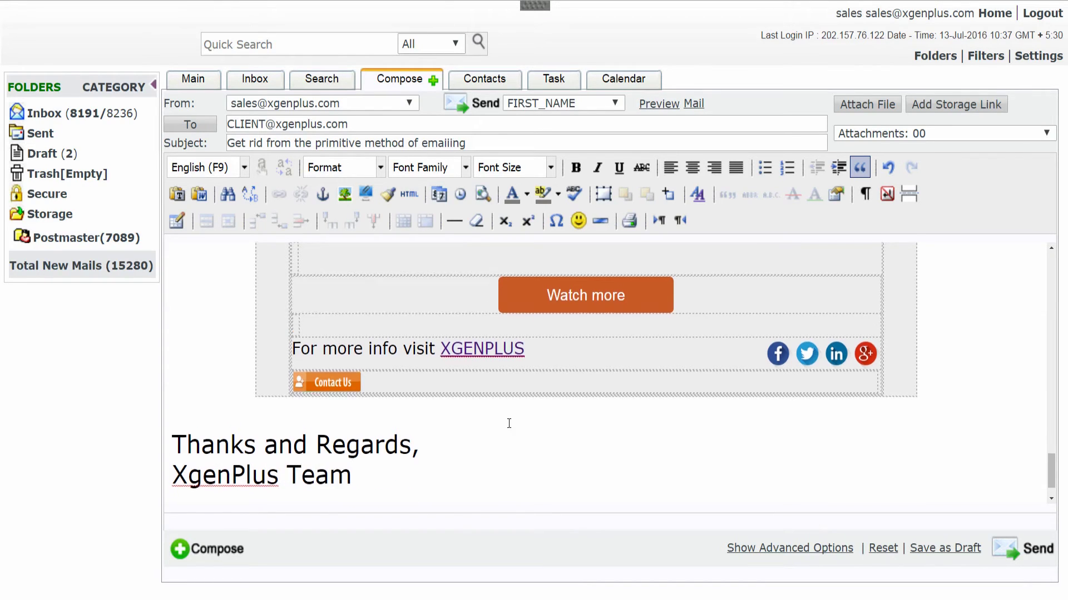
{"action": "scroll", "coordinate": [509, 424], "scroll_direction": "up", "scroll_amount": 10}
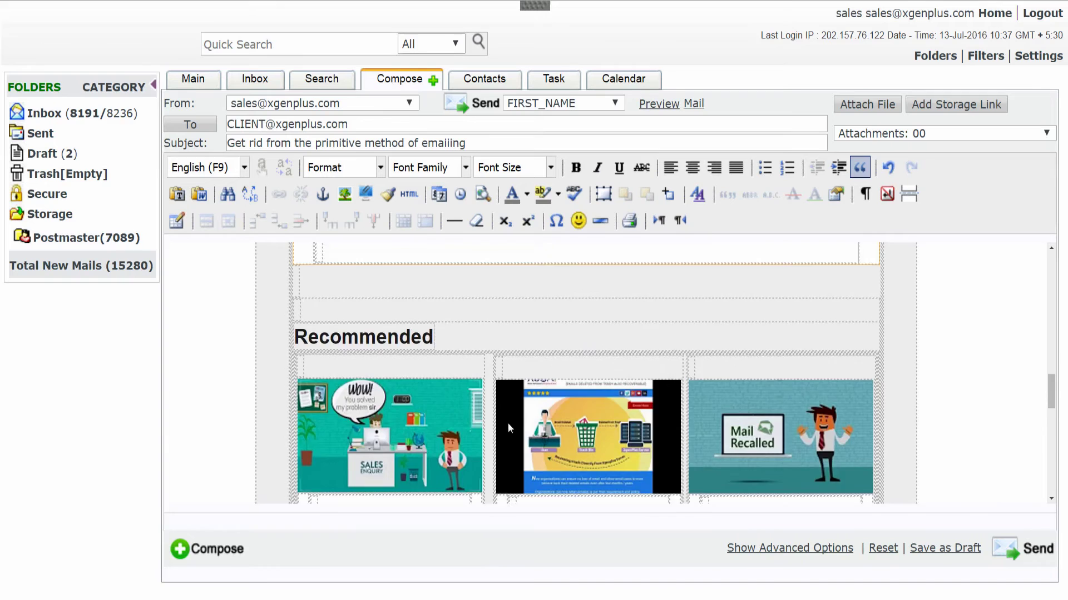
{"action": "scroll", "coordinate": [509, 427], "scroll_direction": "up", "scroll_amount": 8}
{"action": "scroll", "coordinate": [508, 423], "scroll_direction": "up", "scroll_amount": 6}
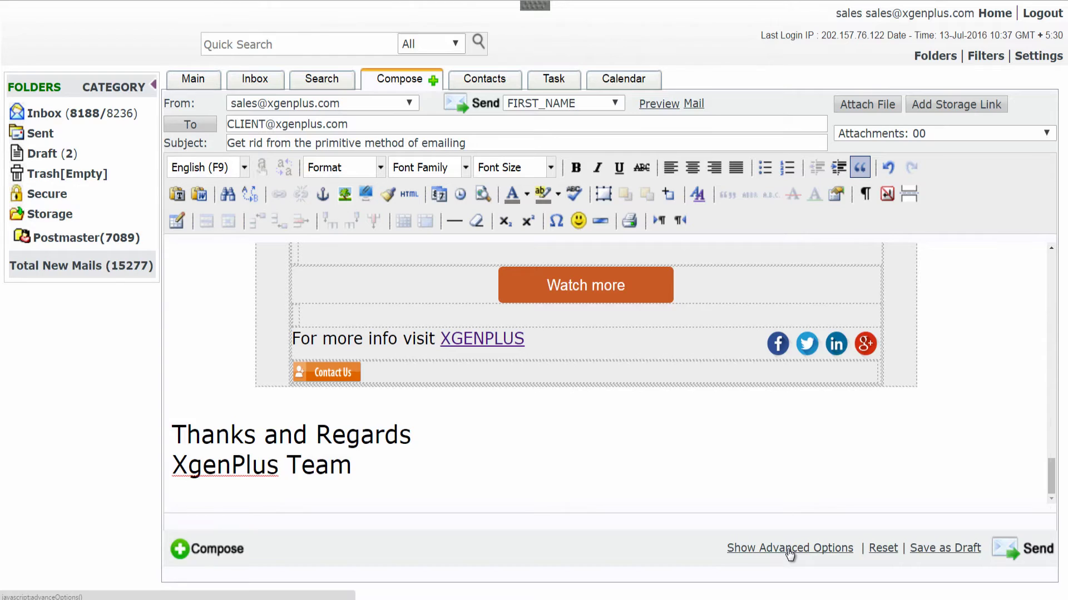
Schedule the mail to send later, on 13/07/2016 at 11:15.
{"action": "left_click", "coordinate": [790, 549]}
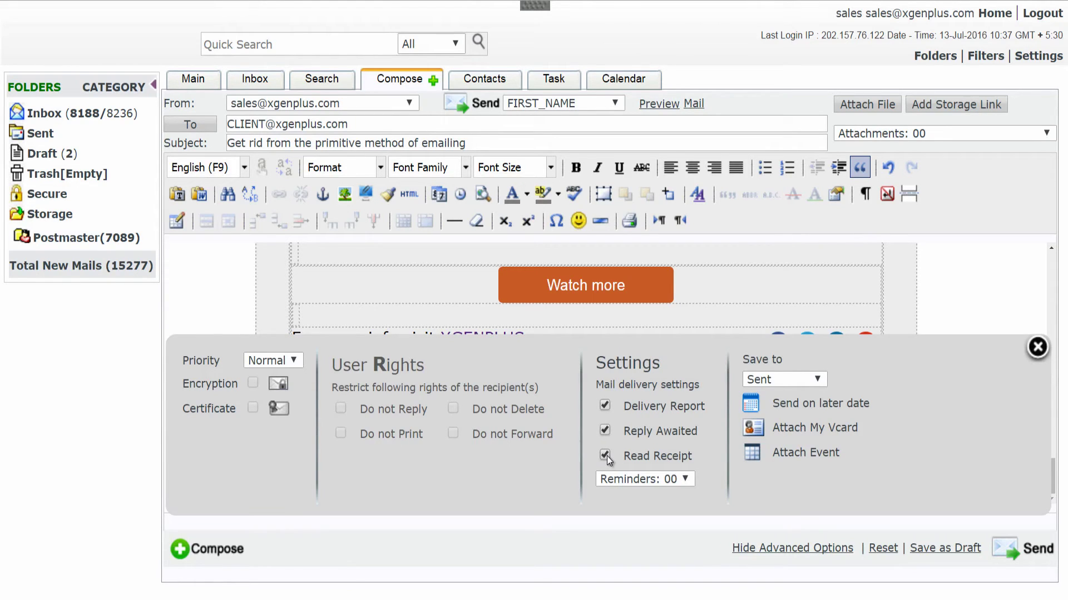
{"action": "left_click", "coordinate": [816, 410]}
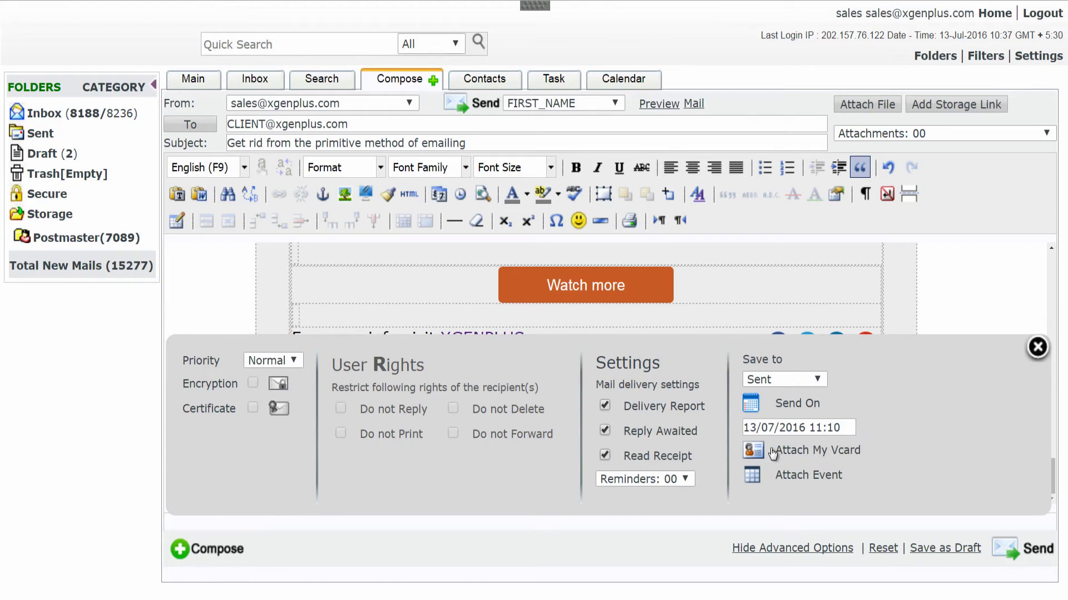
{"action": "left_click", "coordinate": [777, 409]}
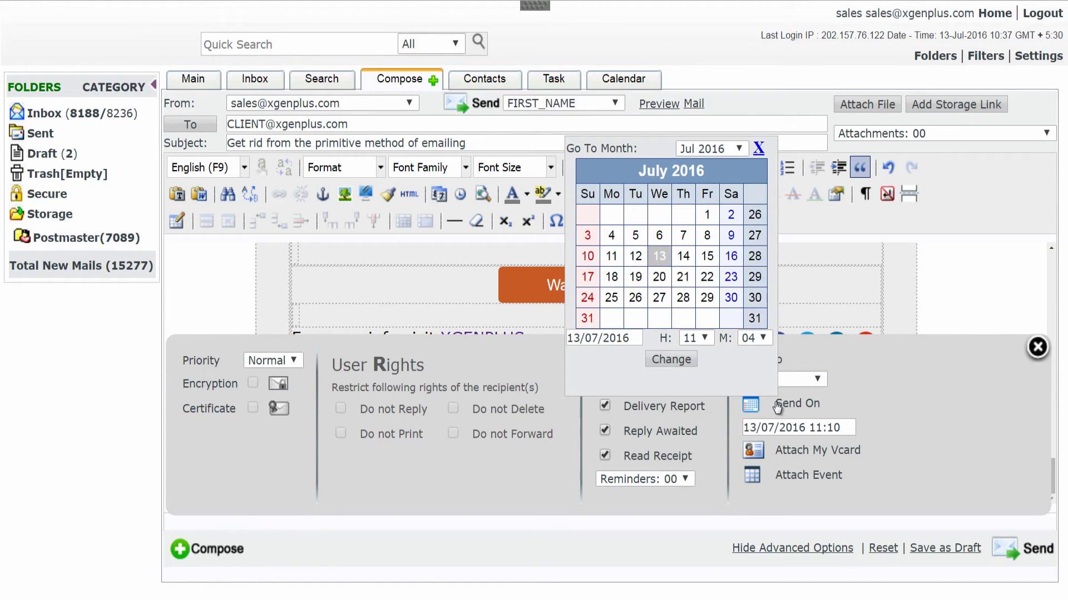
{"action": "left_click", "coordinate": [754, 339]}
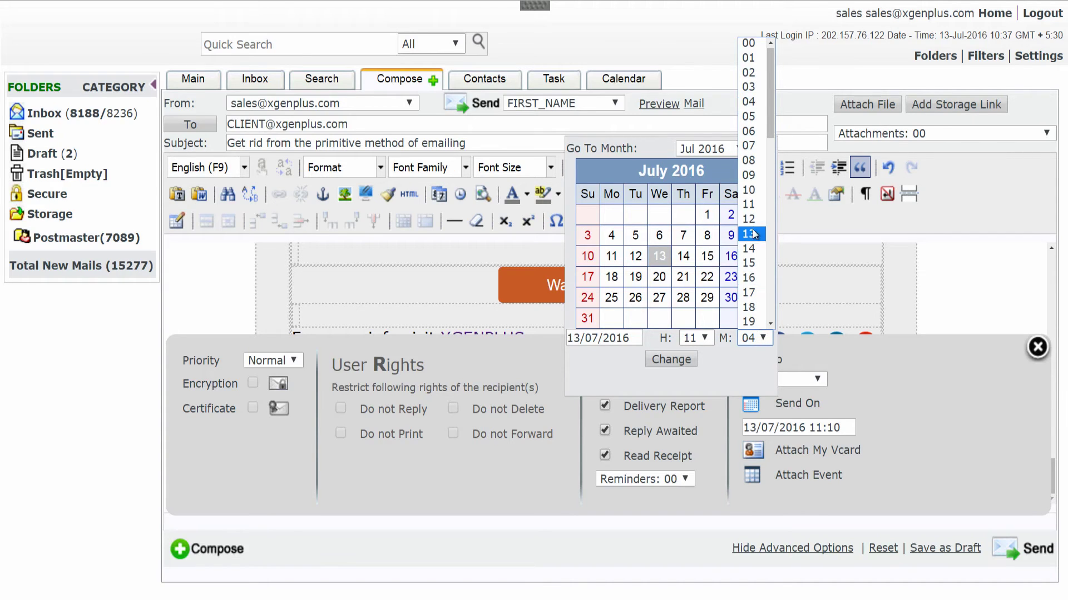
{"action": "left_click", "coordinate": [747, 263]}
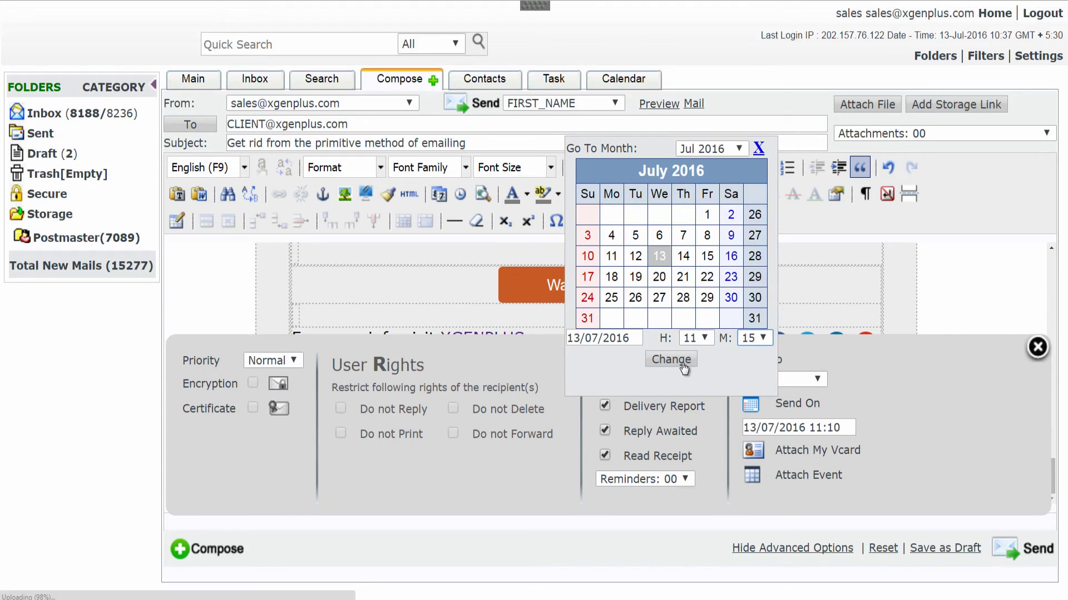
{"action": "left_click", "coordinate": [680, 360]}
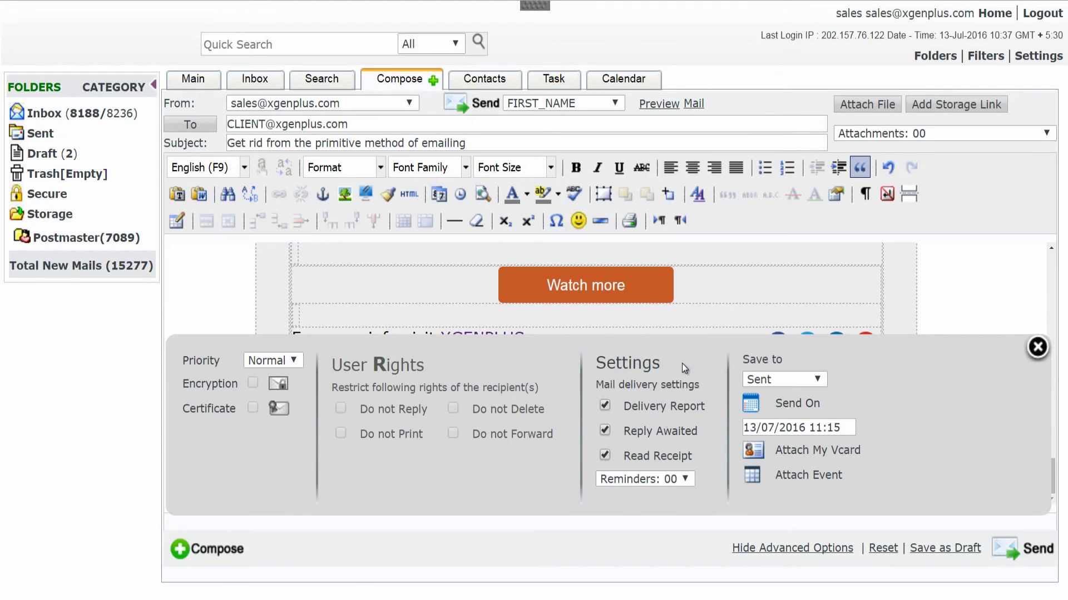
Add a reminder for 14 July at 11:00 titled 'Are you satisfied with your mail server?'.
{"action": "left_click", "coordinate": [646, 480]}
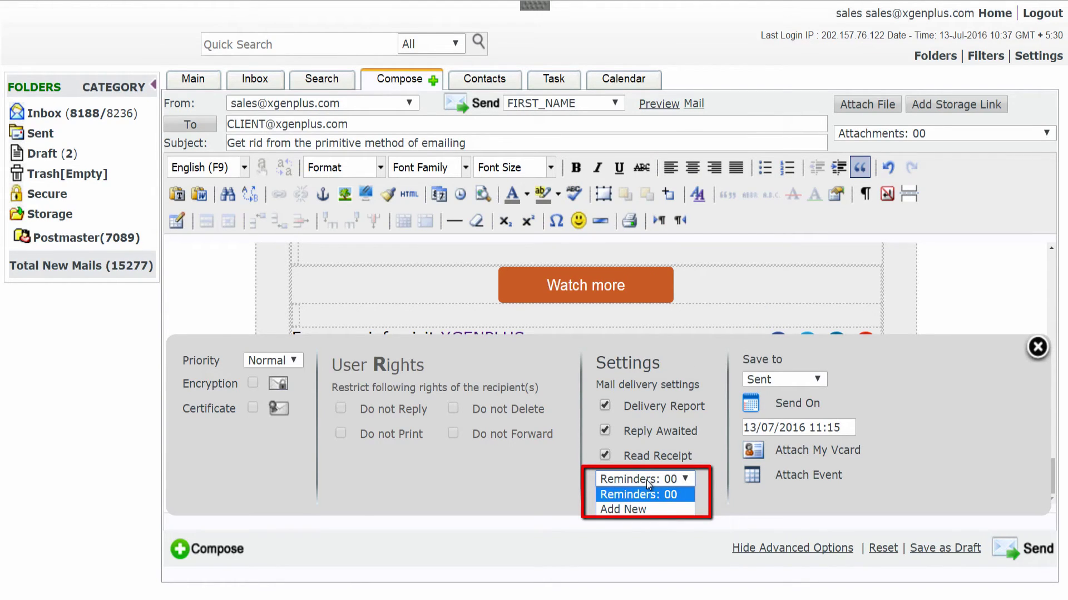
{"action": "left_click", "coordinate": [647, 510]}
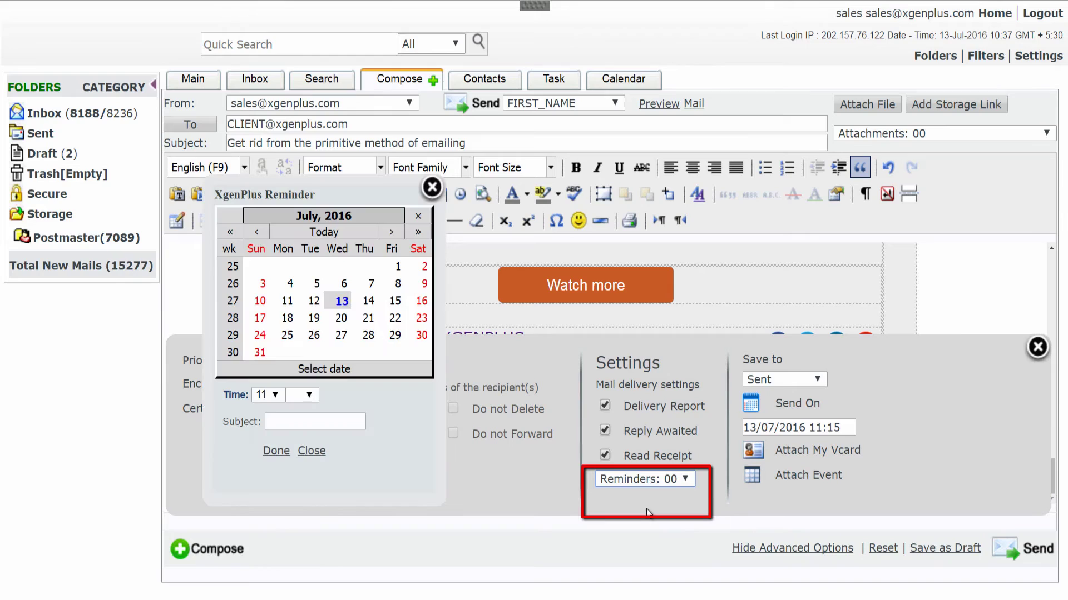
{"action": "left_click", "coordinate": [365, 302]}
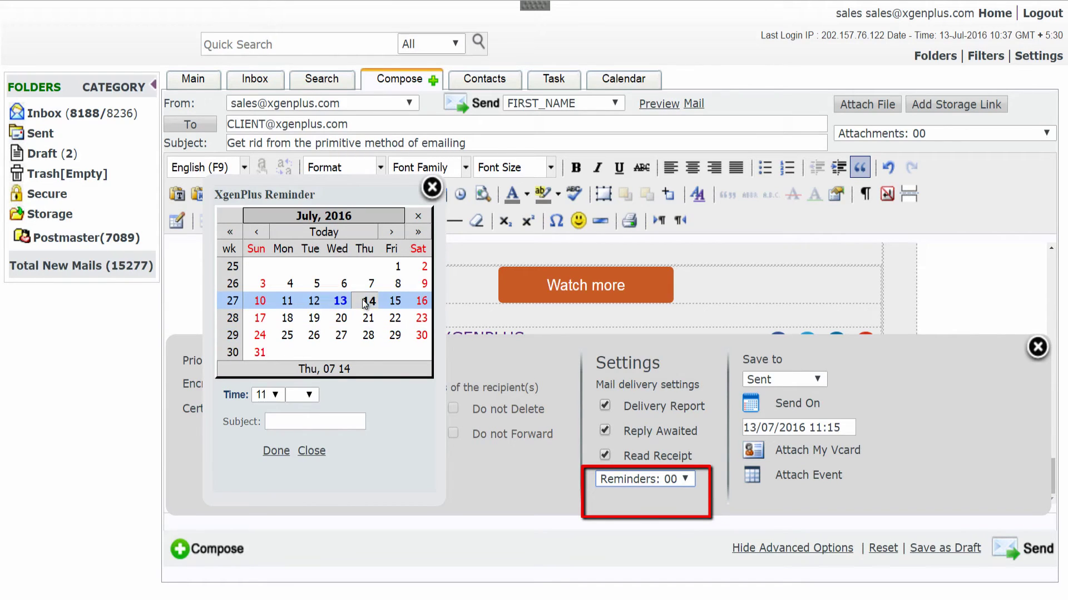
{"action": "left_click", "coordinate": [299, 396]}
{"action": "left_click", "coordinate": [300, 399]}
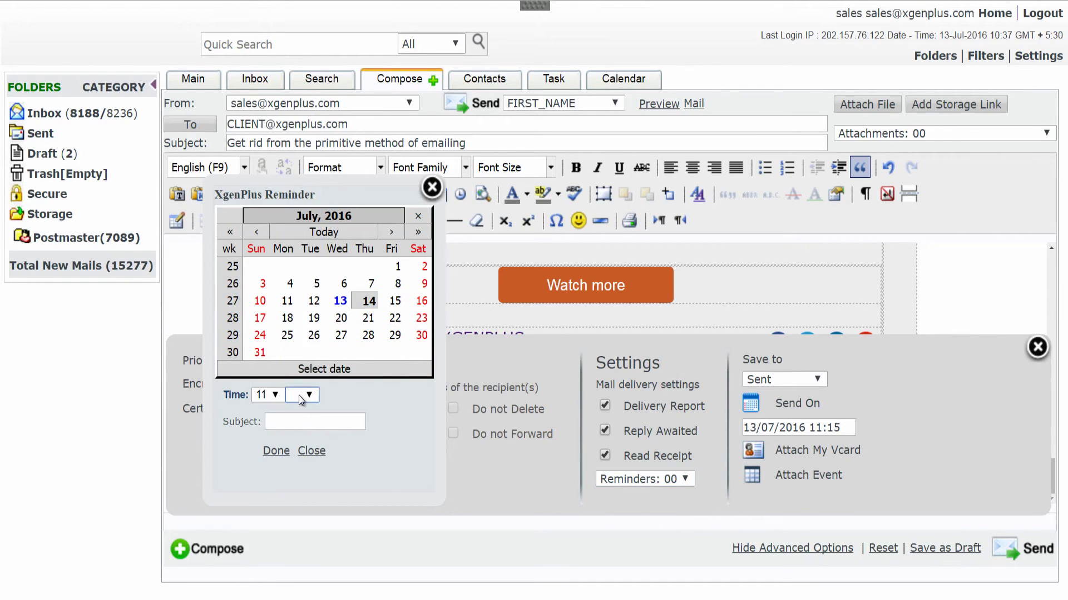
{"action": "left_click", "coordinate": [300, 399]}
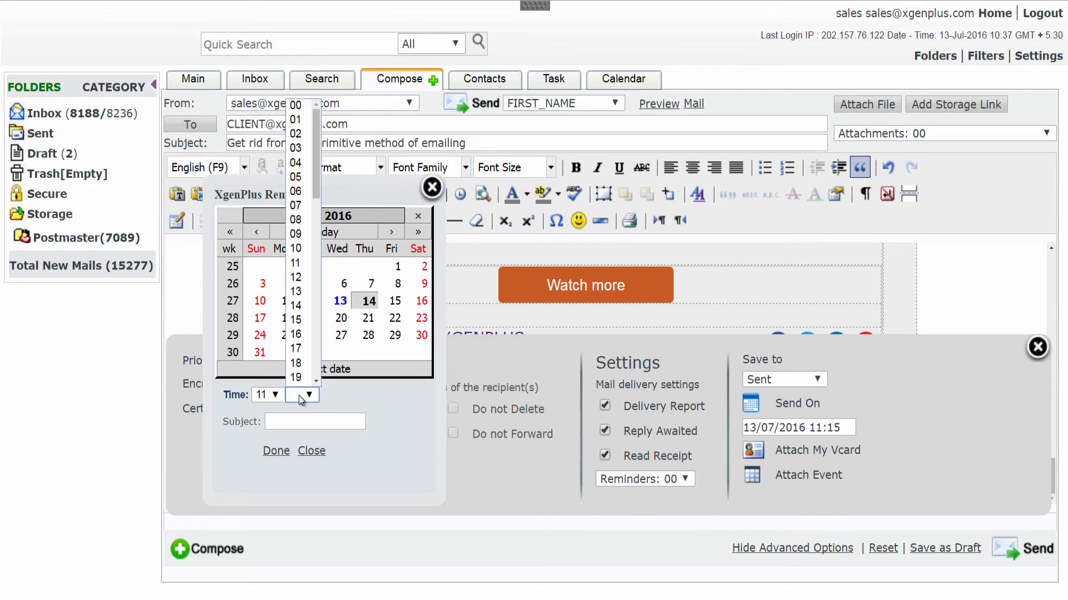
{"action": "left_click", "coordinate": [312, 108]}
{"action": "left_click", "coordinate": [318, 427]}
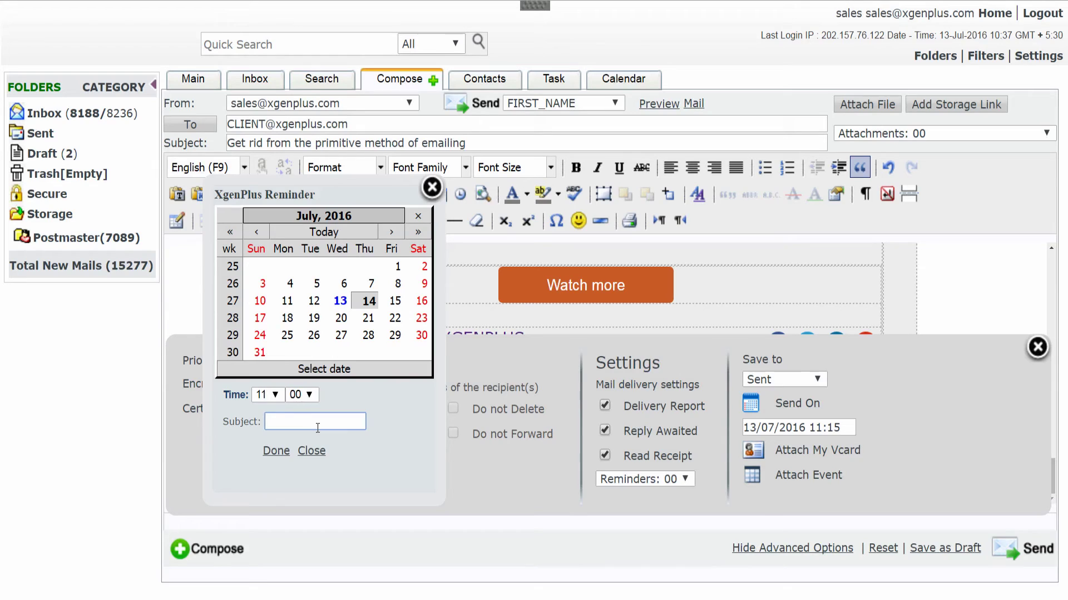
{"action": "type", "text": "Are you sati"}
{"action": "type", "text": "sfied with y"}
{"action": "type", "text": "our mail server"}
{"action": "type", "text": "?"}
{"action": "left_click", "coordinate": [279, 452]}
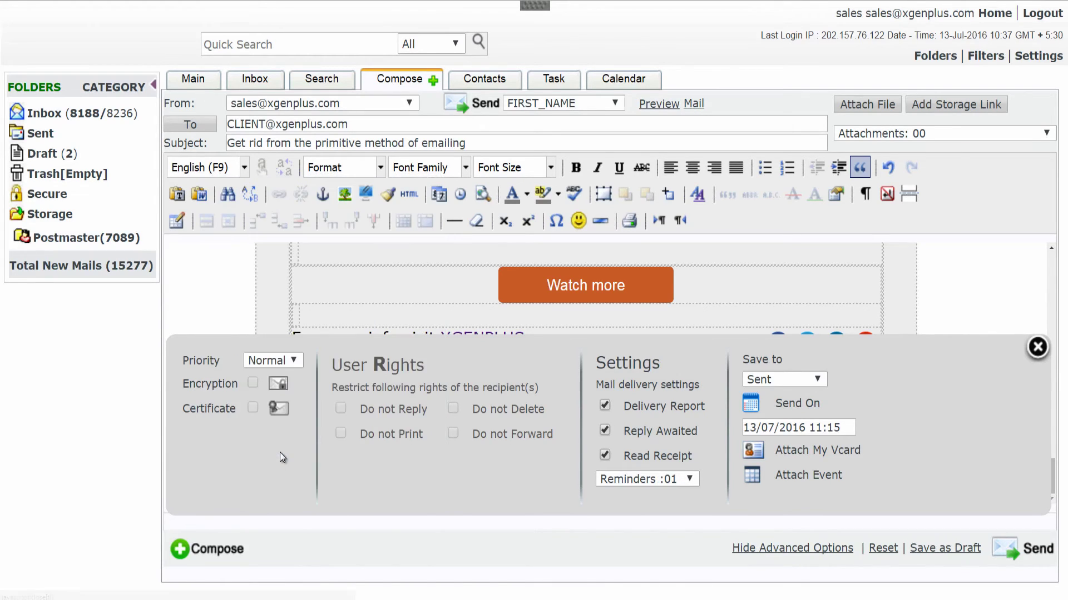
Add a second reminder for 15 July titled 'Planning your mail server with ease'.
{"action": "left_click", "coordinate": [646, 478]}
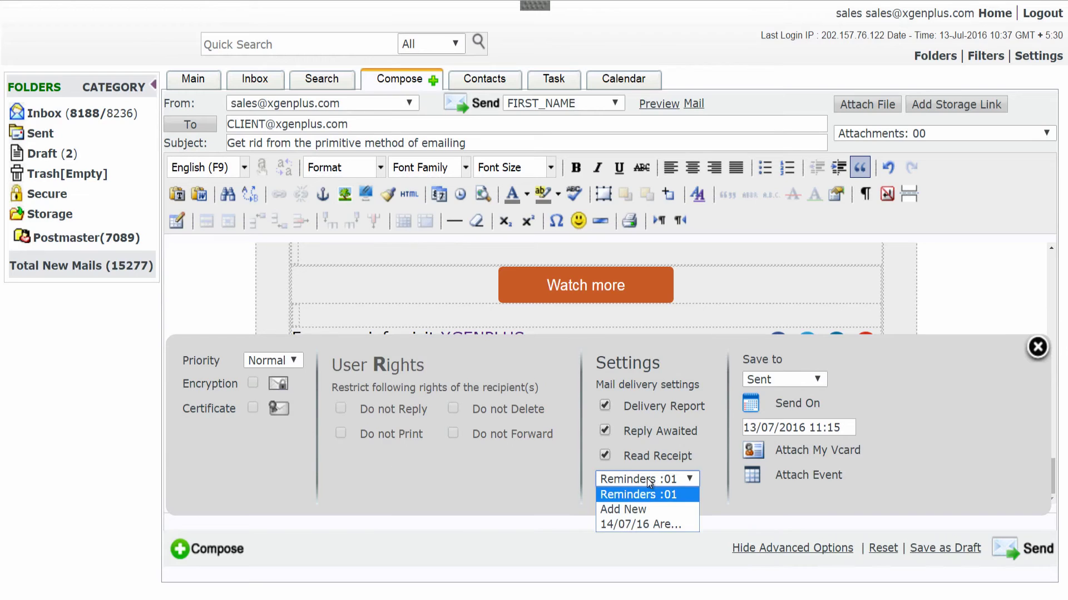
{"action": "left_click", "coordinate": [647, 509]}
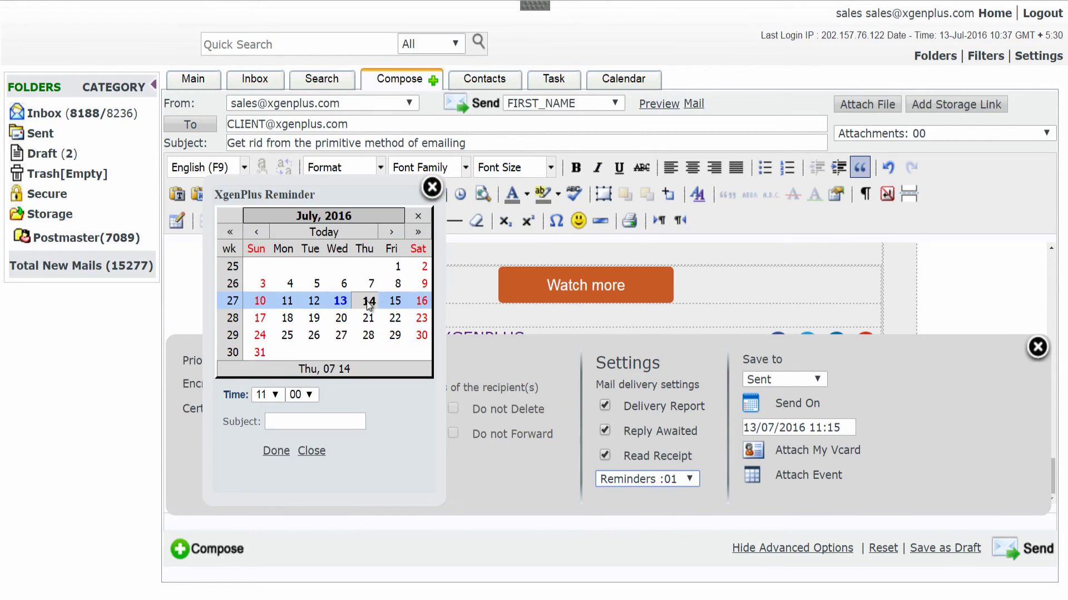
{"action": "left_click", "coordinate": [393, 303]}
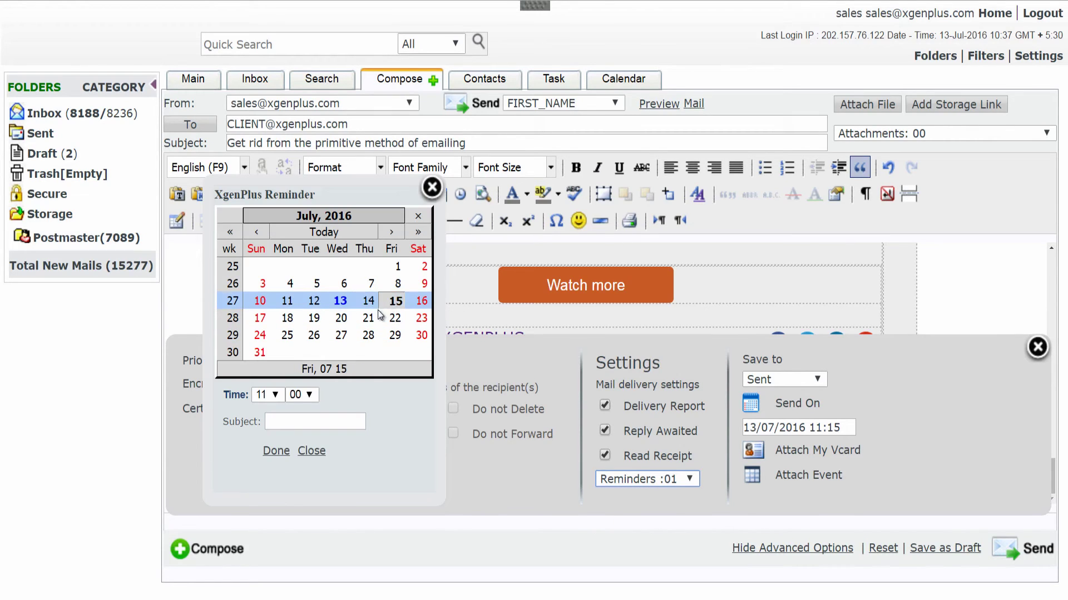
{"action": "left_click", "coordinate": [278, 426]}
{"action": "type", "text": "Planning your mail server with ease"}
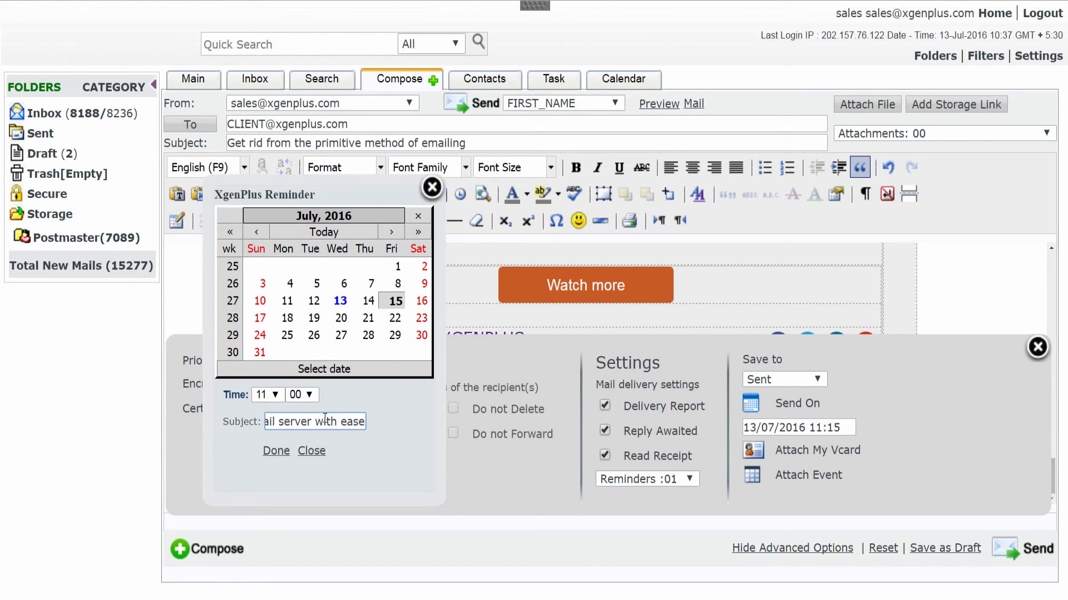
{"action": "left_click", "coordinate": [279, 451]}
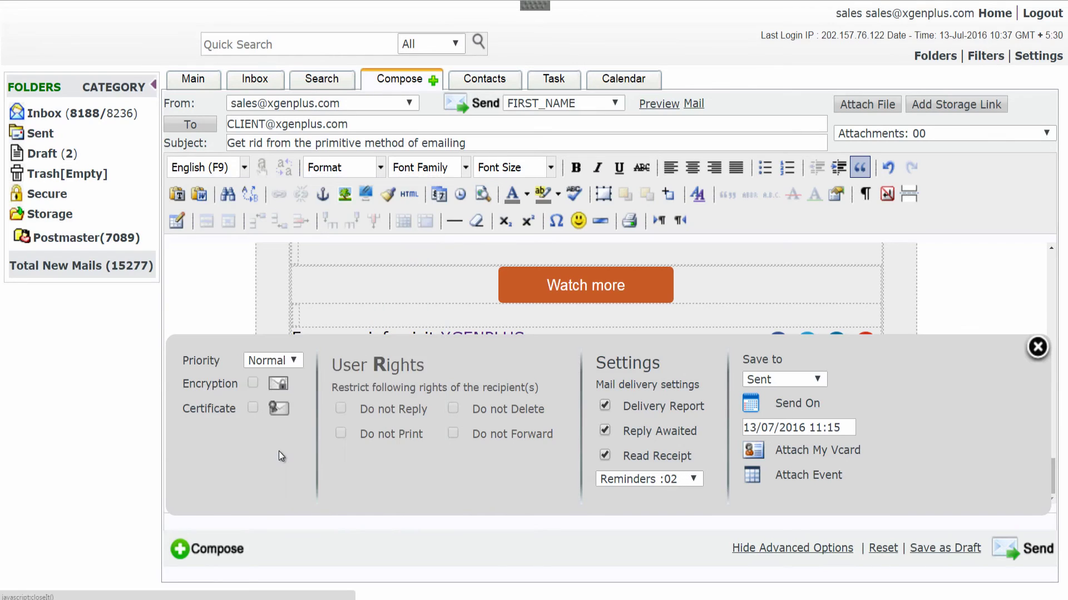
Send the mail to the CLIENT group and acknowledge its scheduled delivery on 13/07/2016 at 11:15.
{"action": "left_click", "coordinate": [1018, 555]}
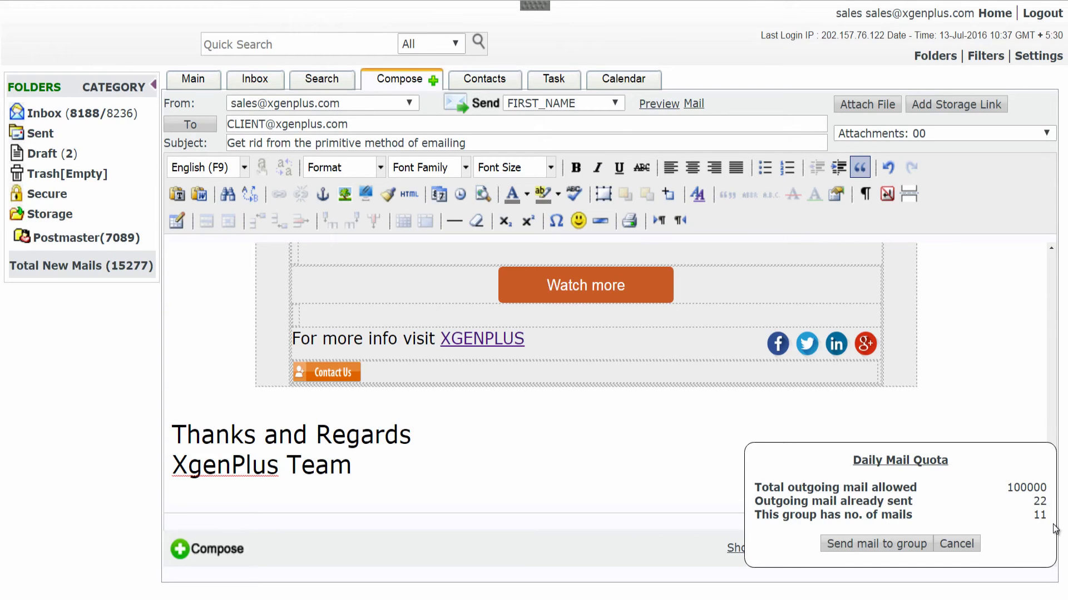
{"action": "left_click", "coordinate": [887, 548]}
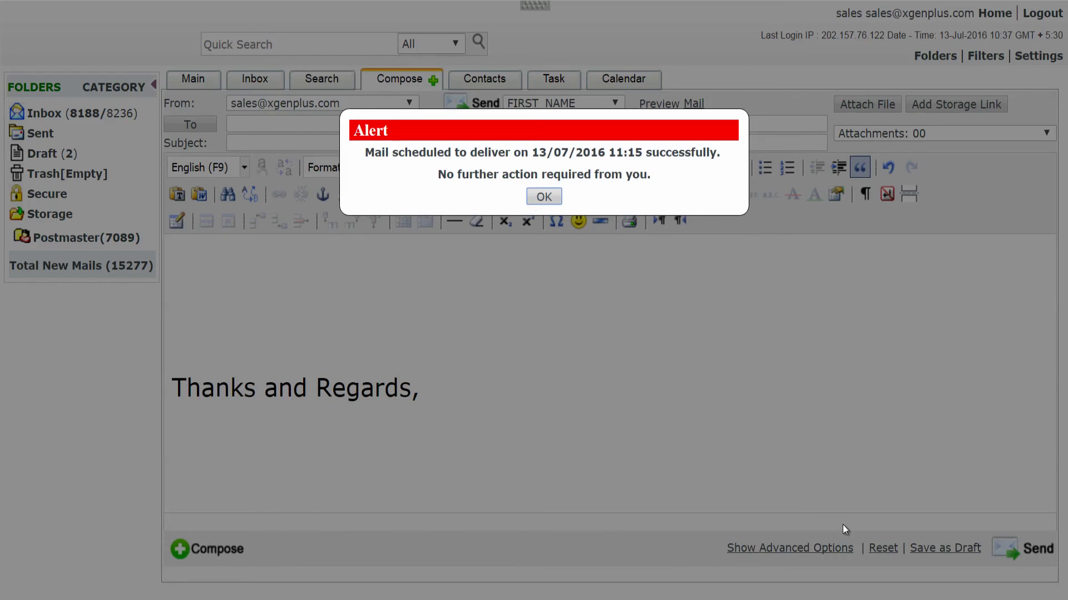
{"action": "left_click", "coordinate": [543, 197]}
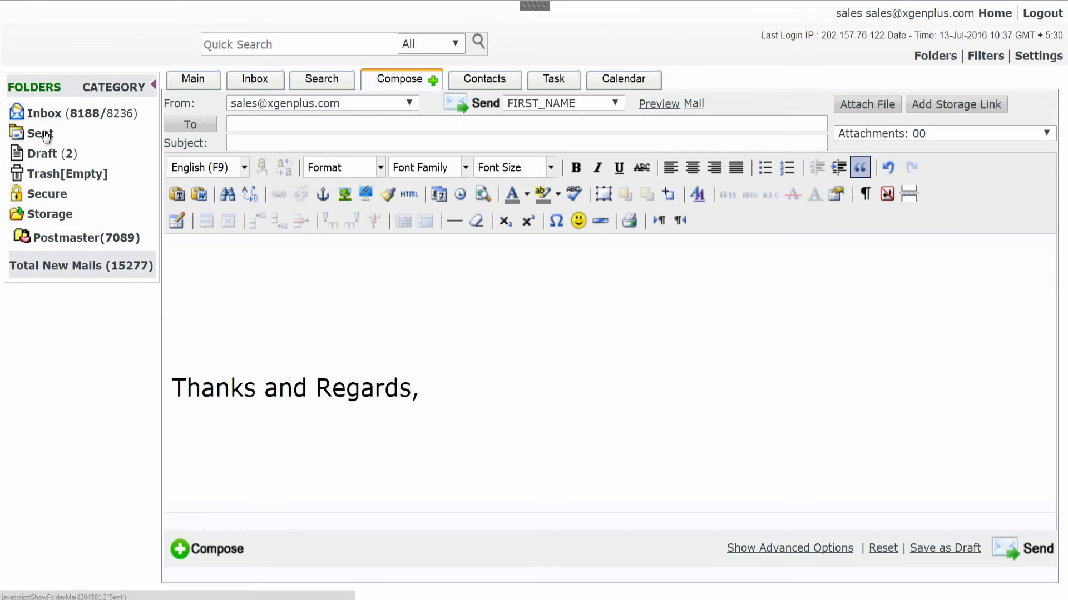
Check the Inbox for new mail and follow the report link in the 11:06 AM Delivery Report.
{"action": "left_click", "coordinate": [45, 115]}
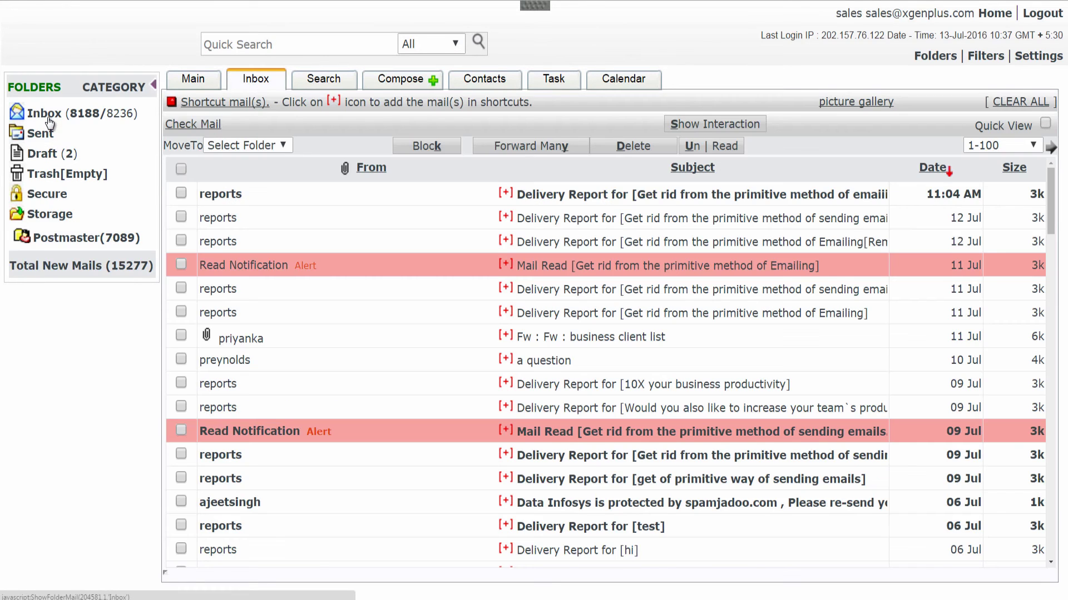
{"action": "left_click", "coordinate": [175, 123]}
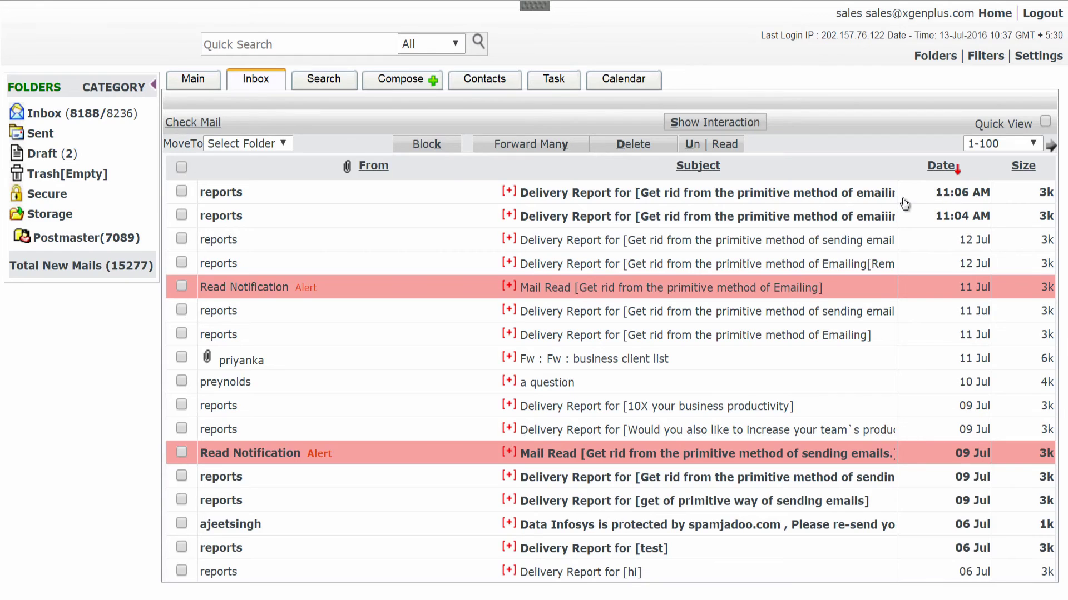
{"action": "left_click", "coordinate": [685, 196]}
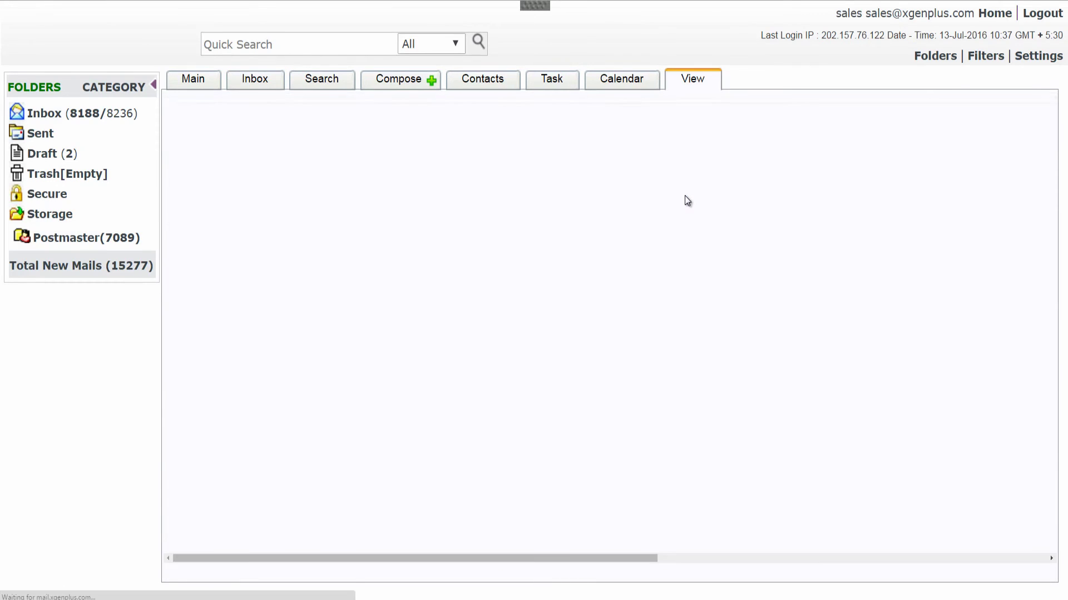
{"action": "left_click", "coordinate": [587, 335]}
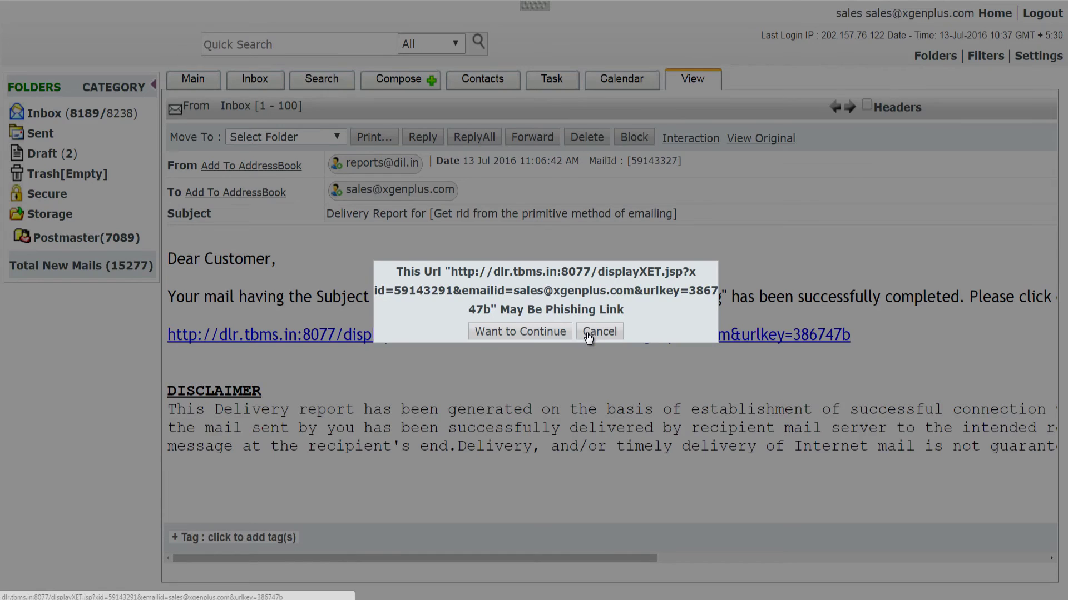
Continue past the phishing warning to reach the group mail's delivery statistics page.
{"action": "left_click", "coordinate": [527, 338]}
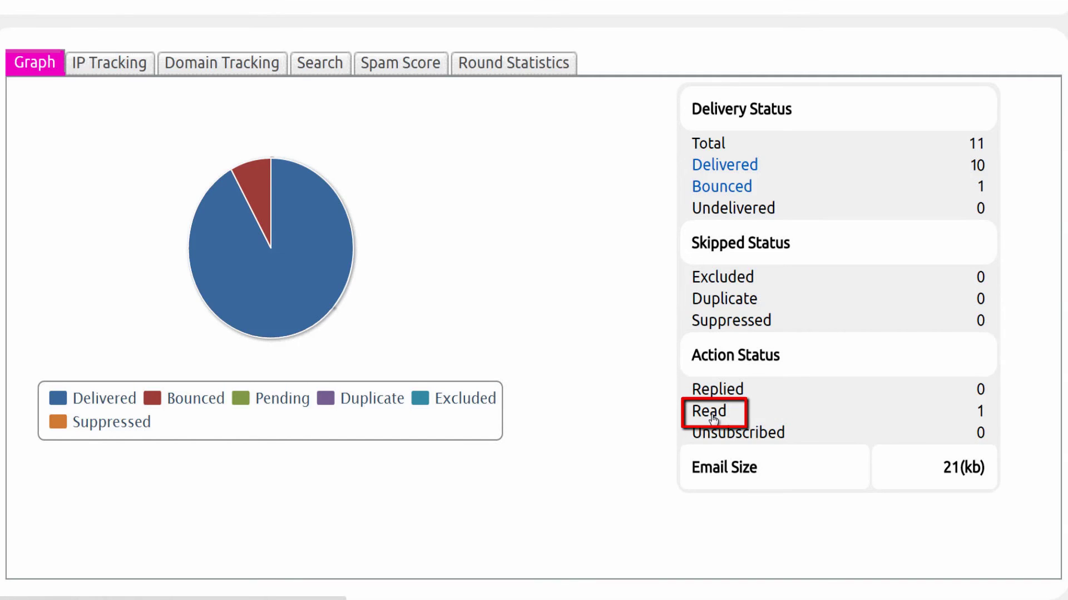
{"action": "left_click", "coordinate": [710, 413]}
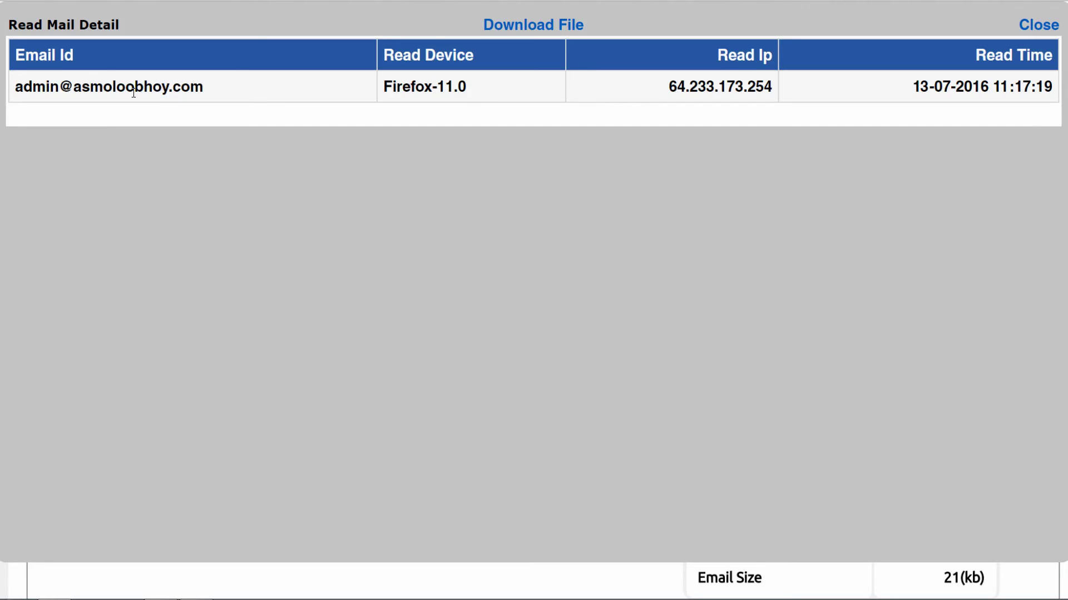